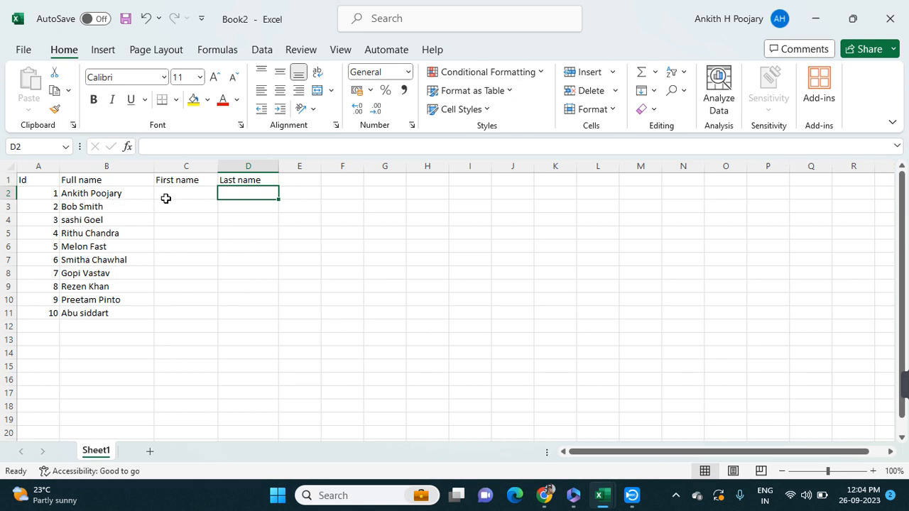
# Begin a LEFT formula in C2 with B2 as its text argument
pyautogui.click(167, 195)
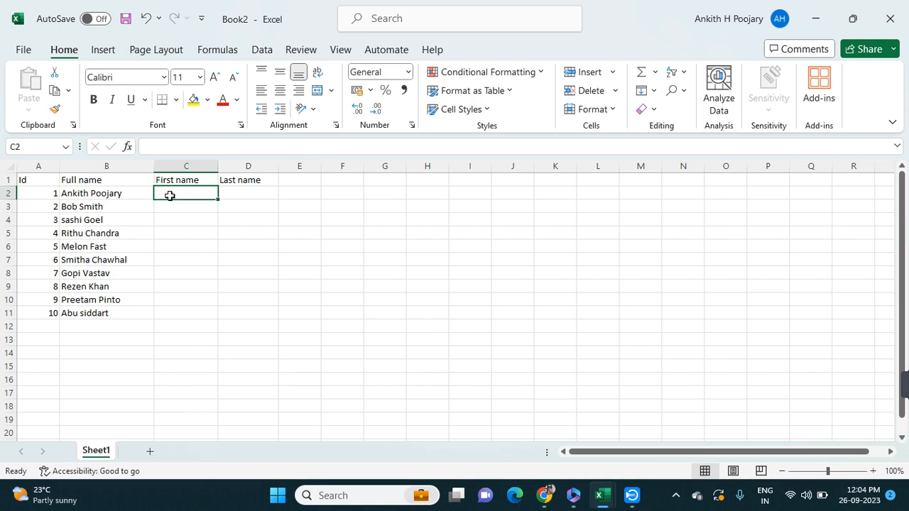
pyautogui.write('=')
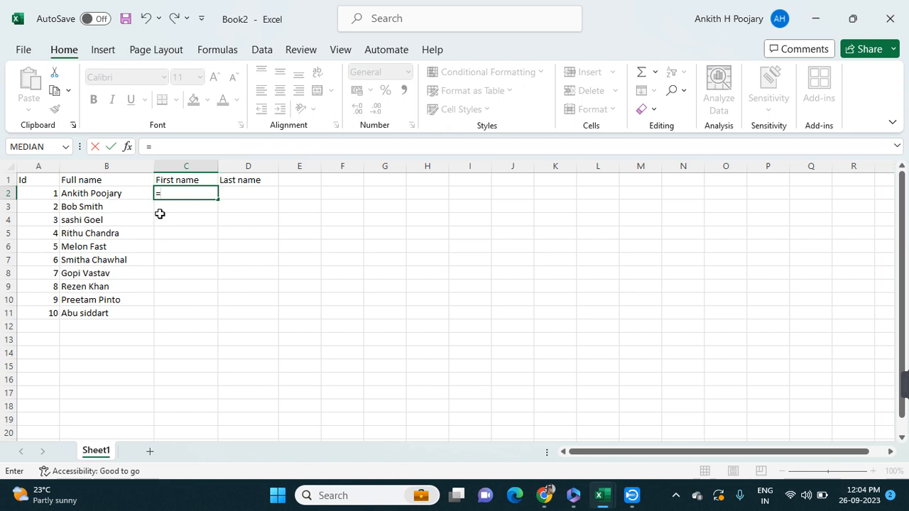
pyautogui.write('lef')
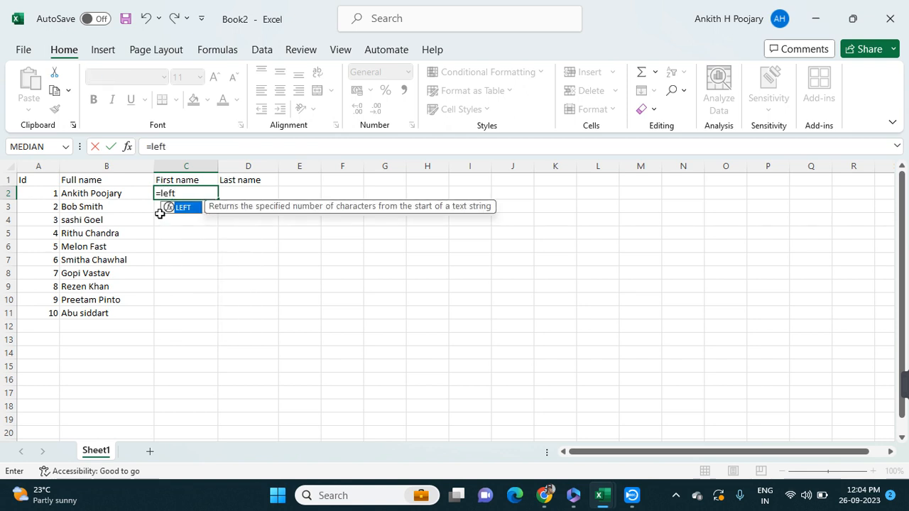
pyautogui.write('t(')
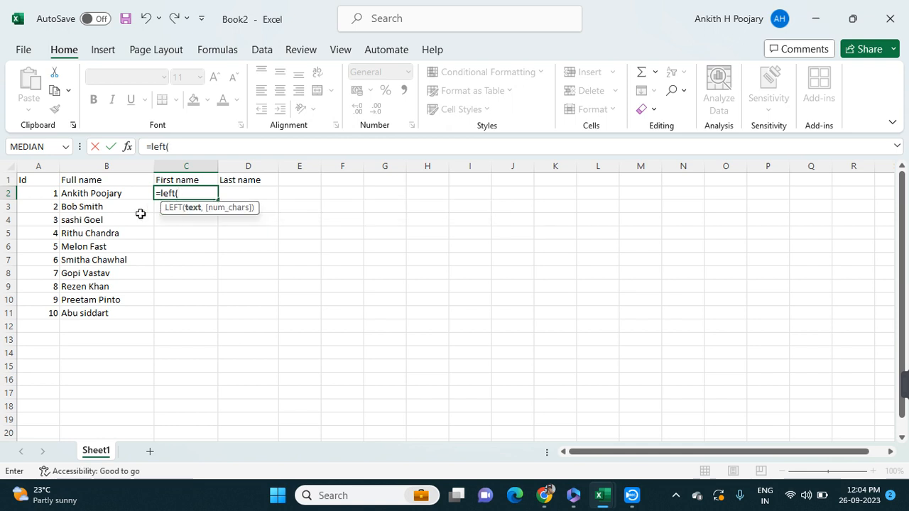
pyautogui.click(100, 192)
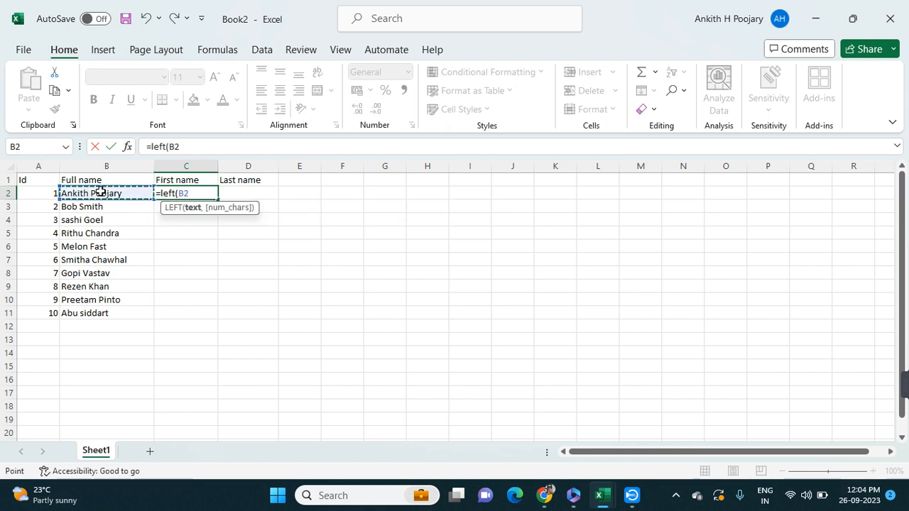
pyautogui.write(',')
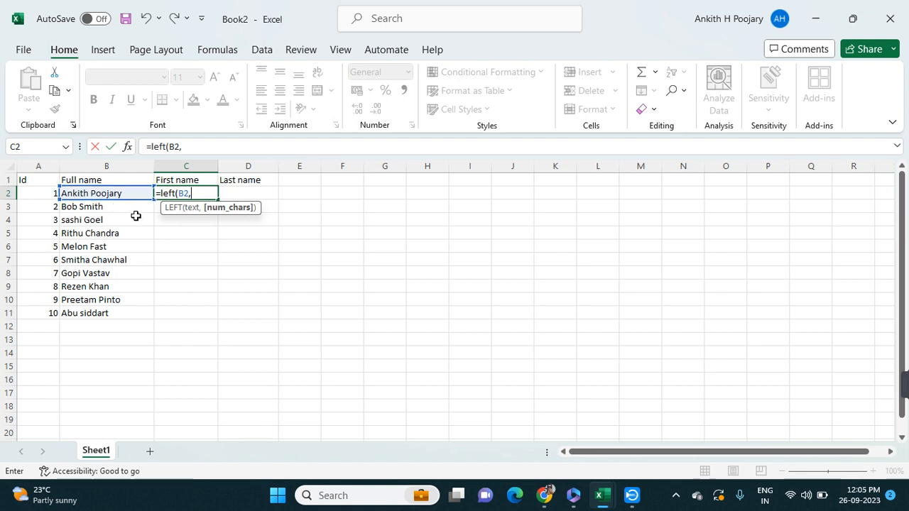
# Complete the C2 formula with SEARCH(" ",B2) as the number of characters, giving =LEFT(B2,SEARCH(" ",B2))
pyautogui.write('se')
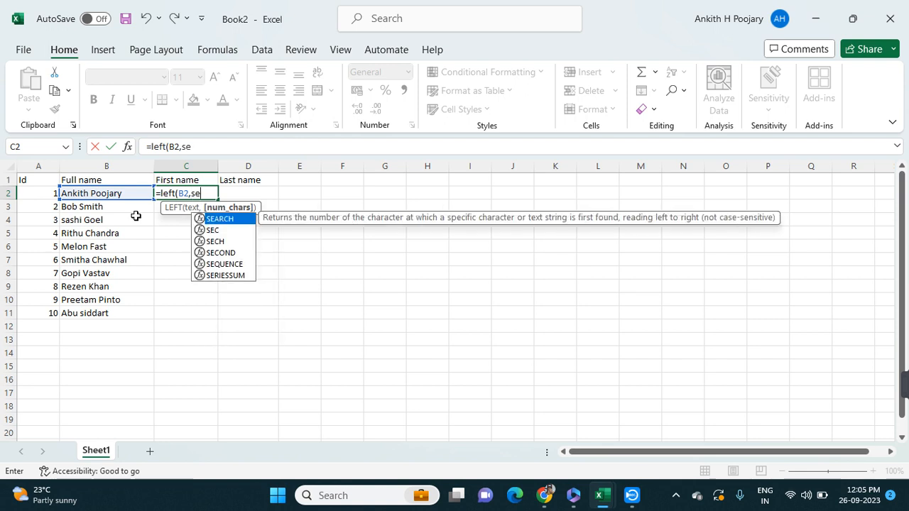
pyautogui.write('c')
pyautogui.press('BackSpace')
pyautogui.write('ac')
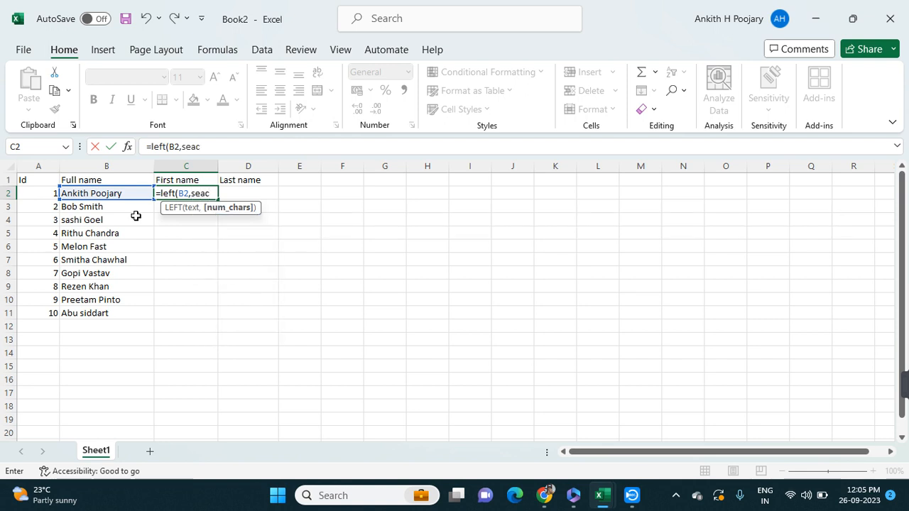
pyautogui.press('BackSpace')
pyautogui.write('rch')
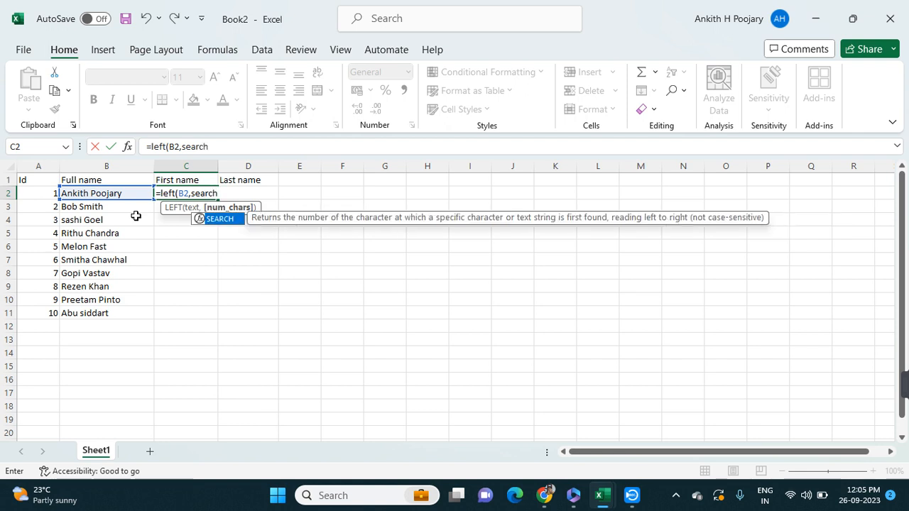
pyautogui.write('(')
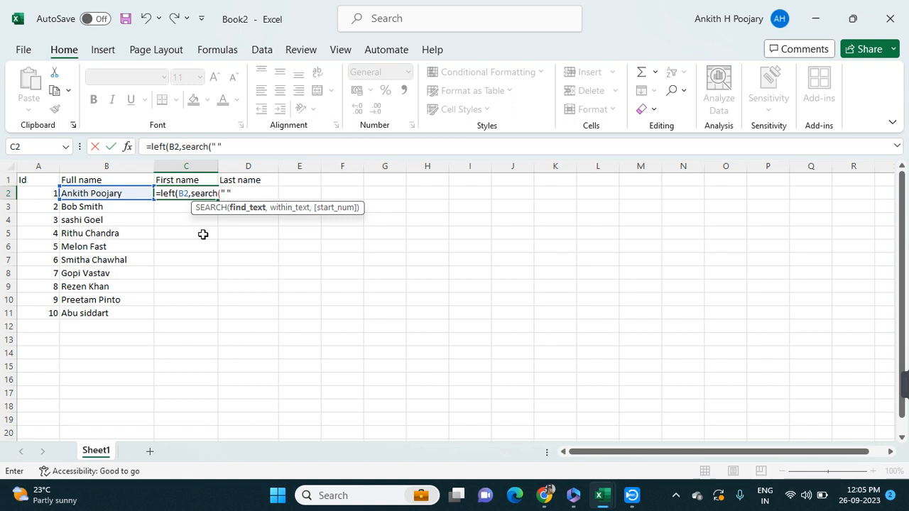
pyautogui.write(',')
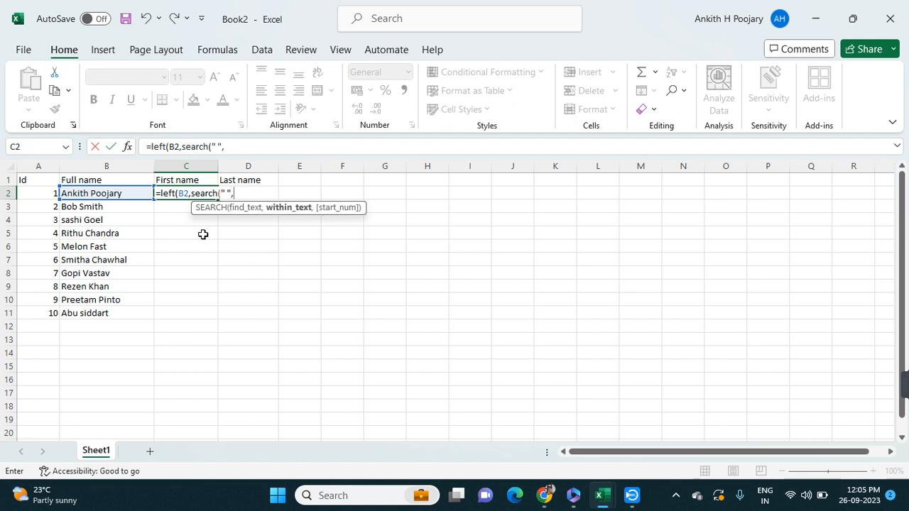
pyautogui.click(105, 194)
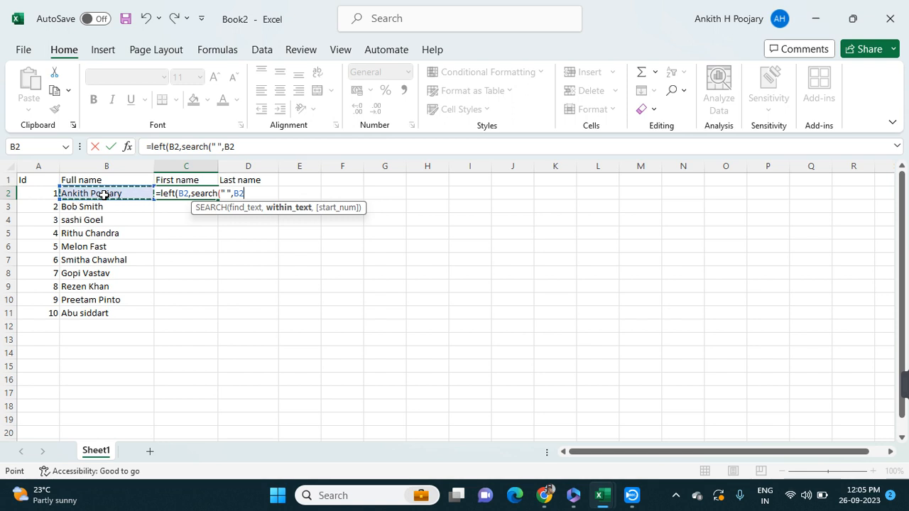
pyautogui.write(')')
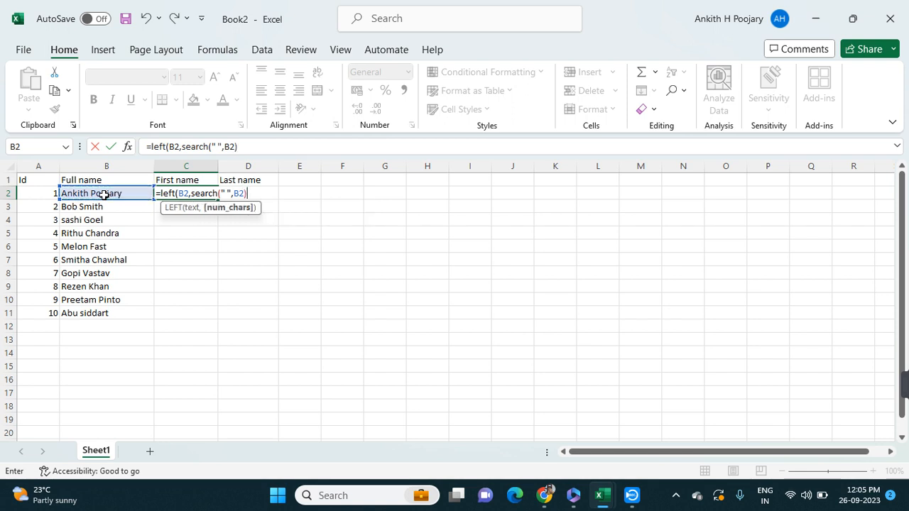
pyautogui.write(')')
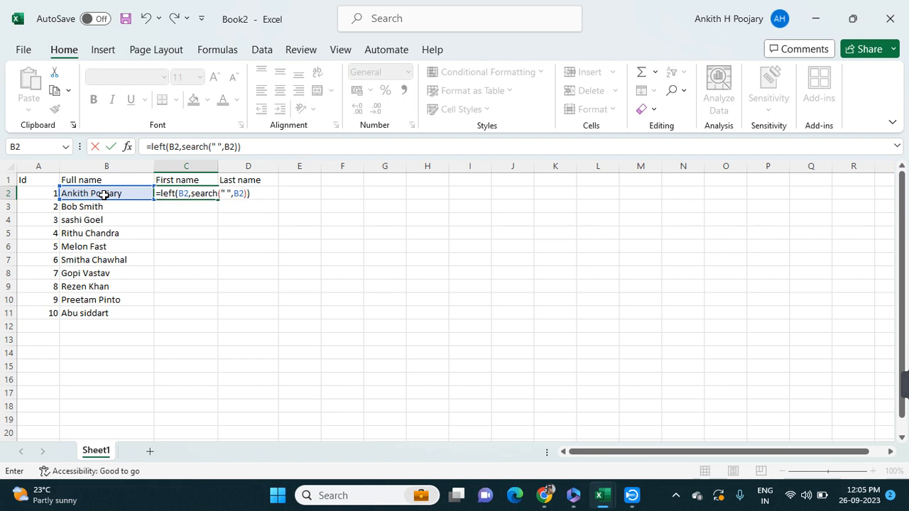
pyautogui.press('Return')
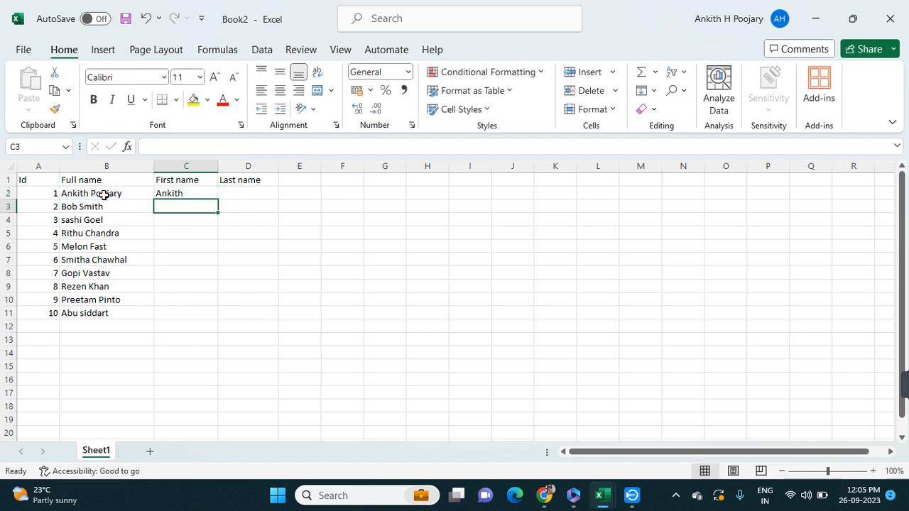
# Fill the C2 formula down the First name column to C11 and review the formula in C2
pyautogui.click(175, 193)
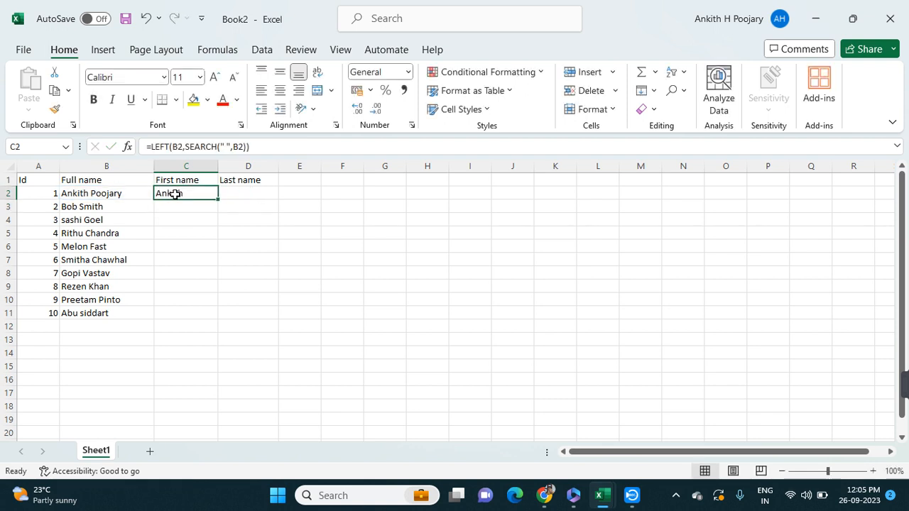
pyautogui.doubleClick(216, 199)
pyautogui.click(254, 217)
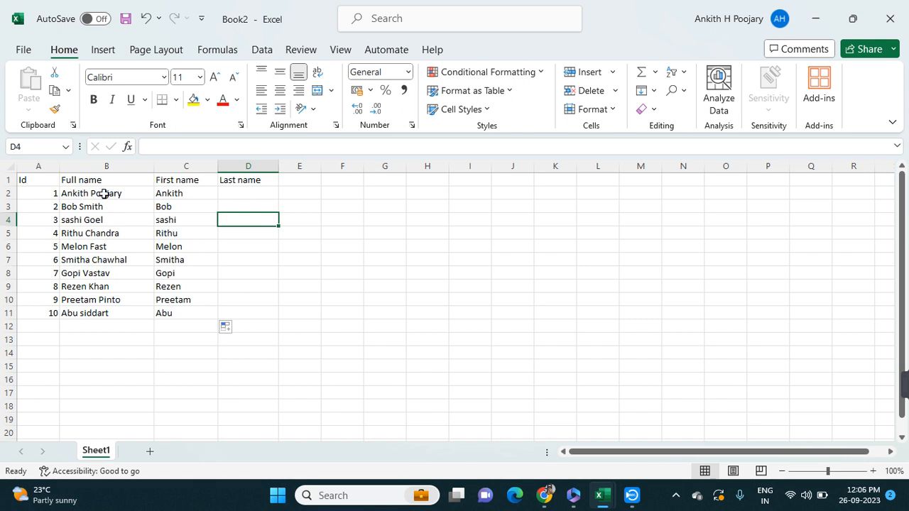
pyautogui.doubleClick(177, 193)
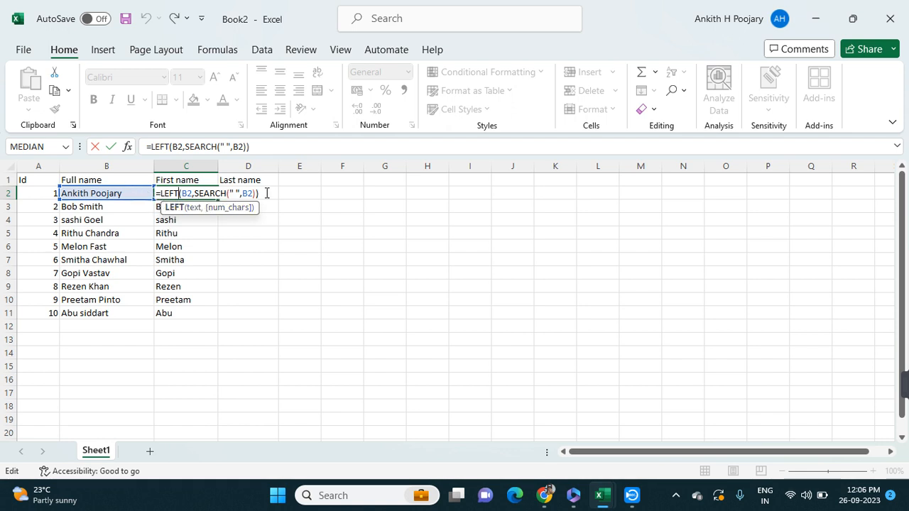
pyautogui.press('Return')
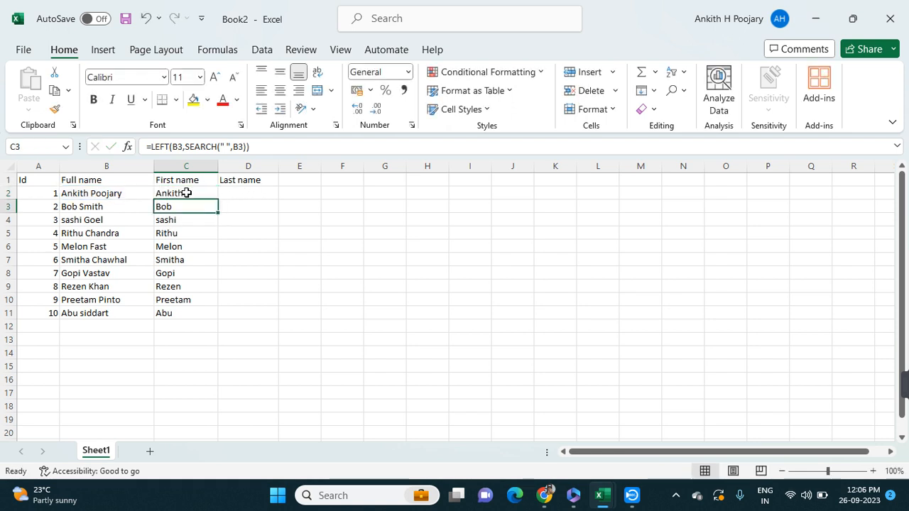
# Begin a MID formula in D2 with B2 as its text argument
pyautogui.doubleClick(236, 193)
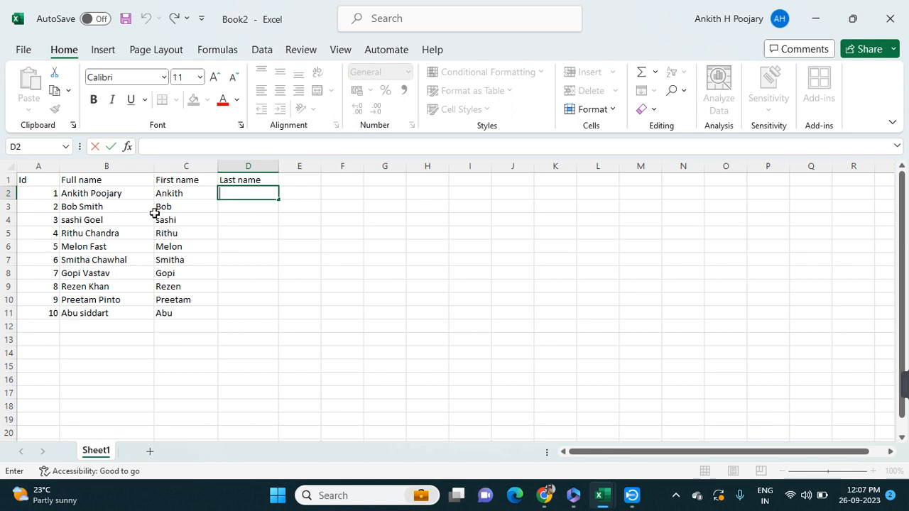
pyautogui.write('mi')
pyautogui.press('BackSpace')
pyautogui.press('BackSpace')
pyautogui.press('BackSpace')
pyautogui.write('=mi')
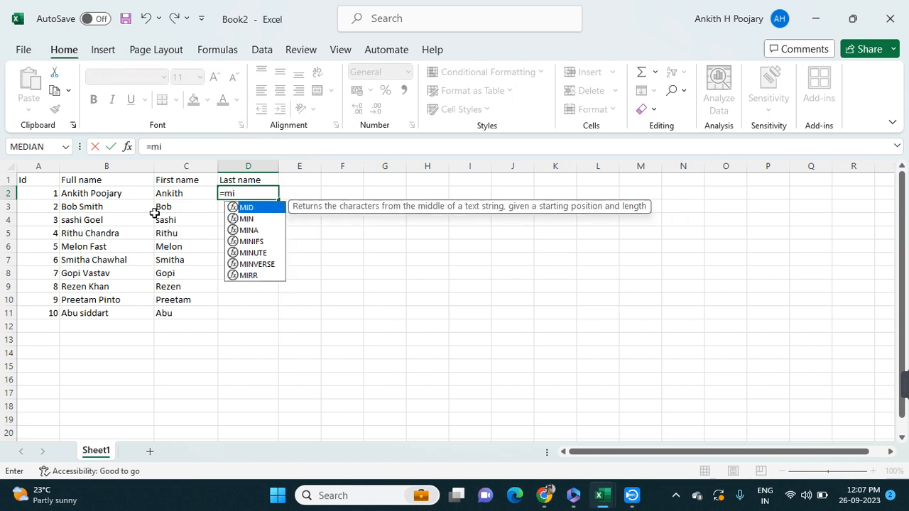
pyautogui.write('d(')
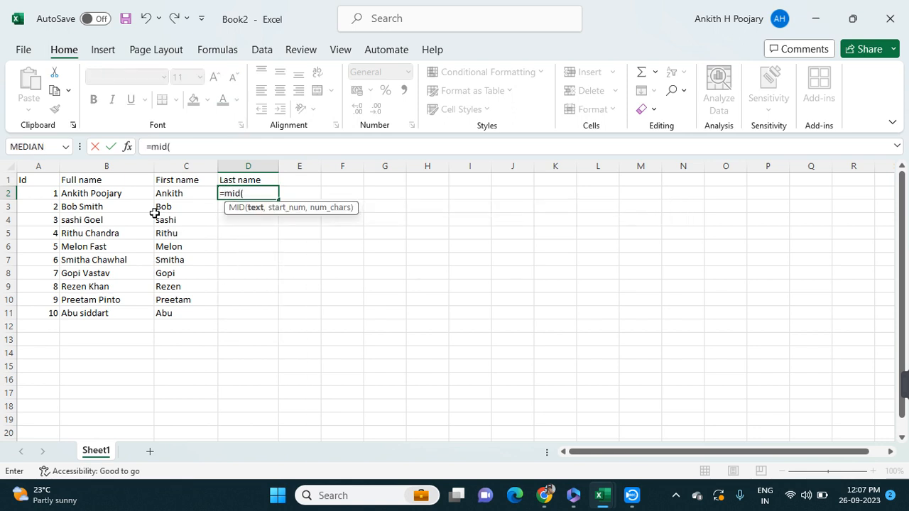
pyautogui.click(112, 194)
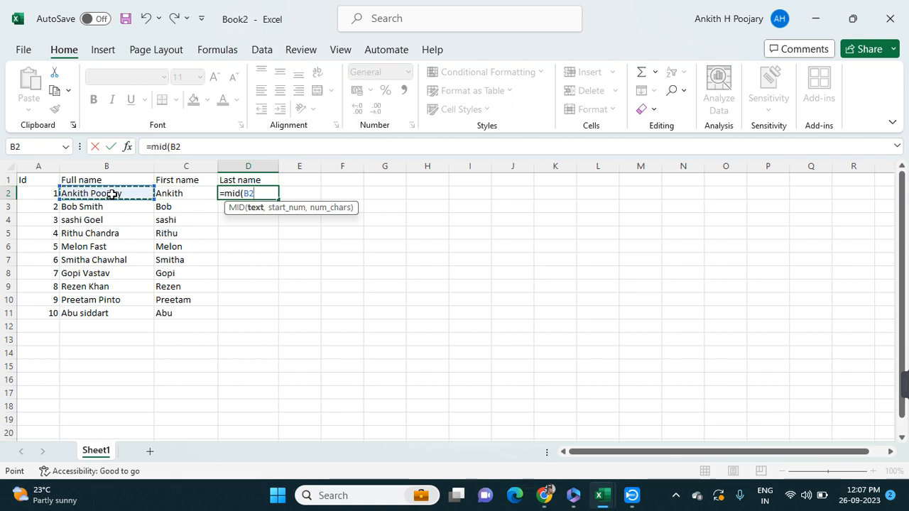
pyautogui.write(',')
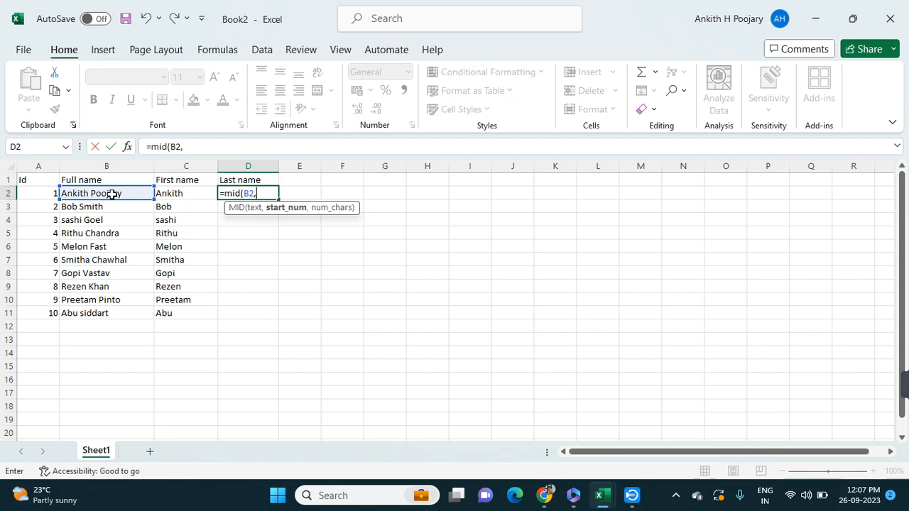
pyautogui.write('sear')
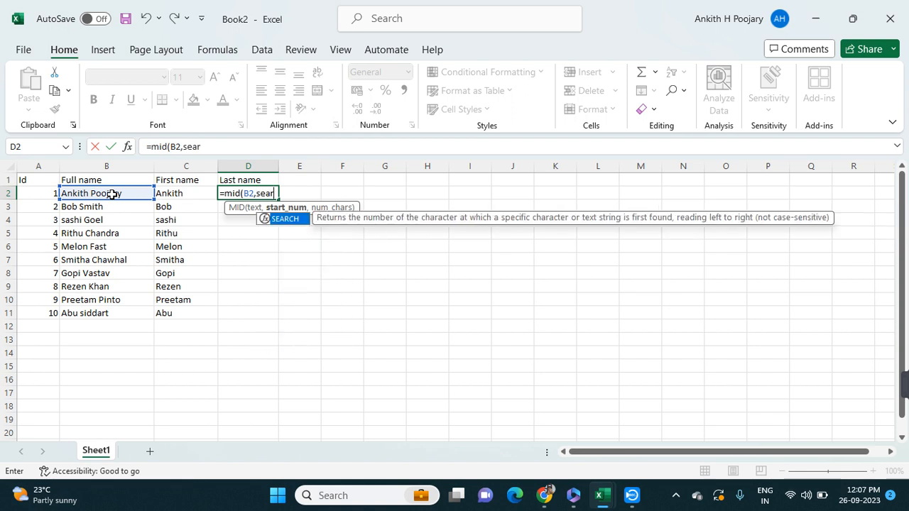
pyautogui.write('ch(')
pyautogui.click(112, 194)
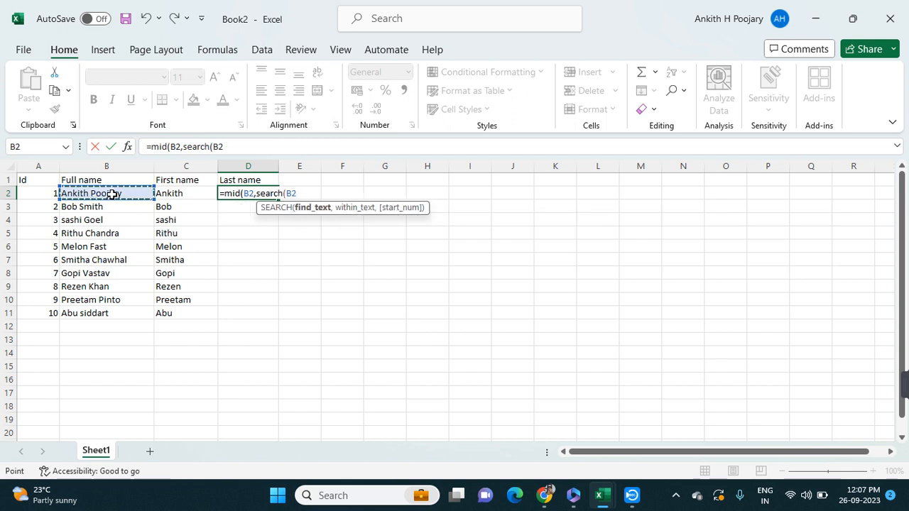
pyautogui.write(',')
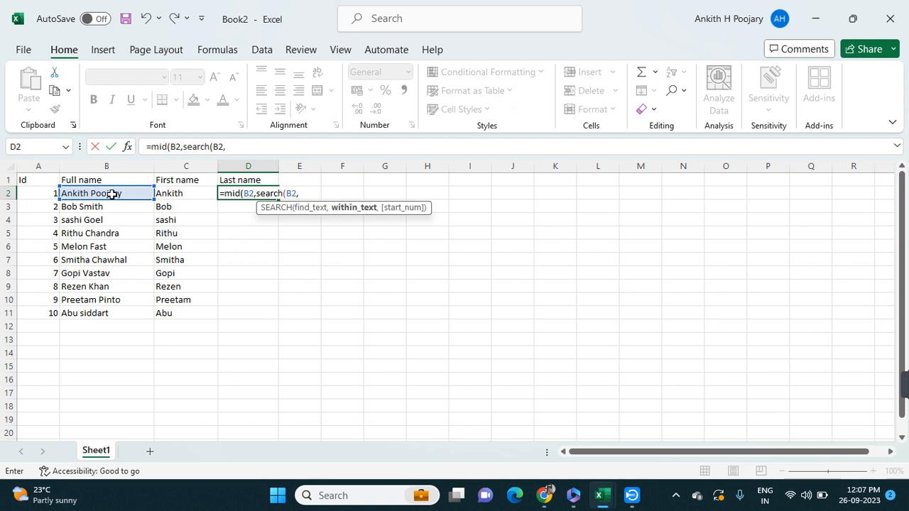
pyautogui.press('BackSpace')
pyautogui.press('BackSpace')
pyautogui.press('BackSpace')
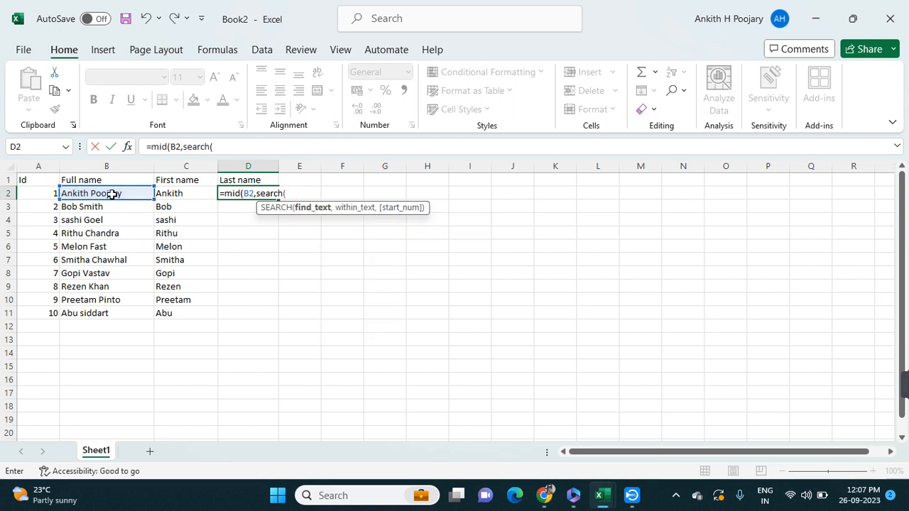
# Give the nested SEARCH a space " " as the text to find and B2 as the text to search within
pyautogui.write('" ",')
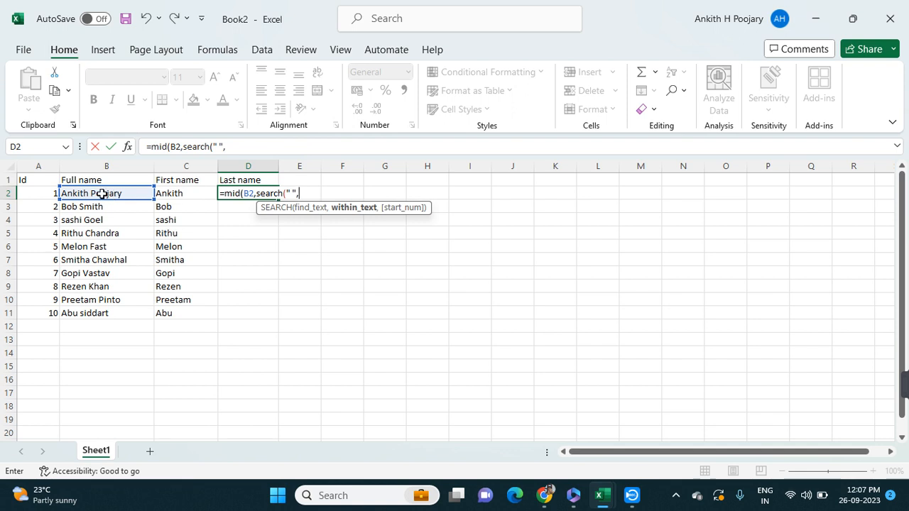
pyautogui.click(102, 194)
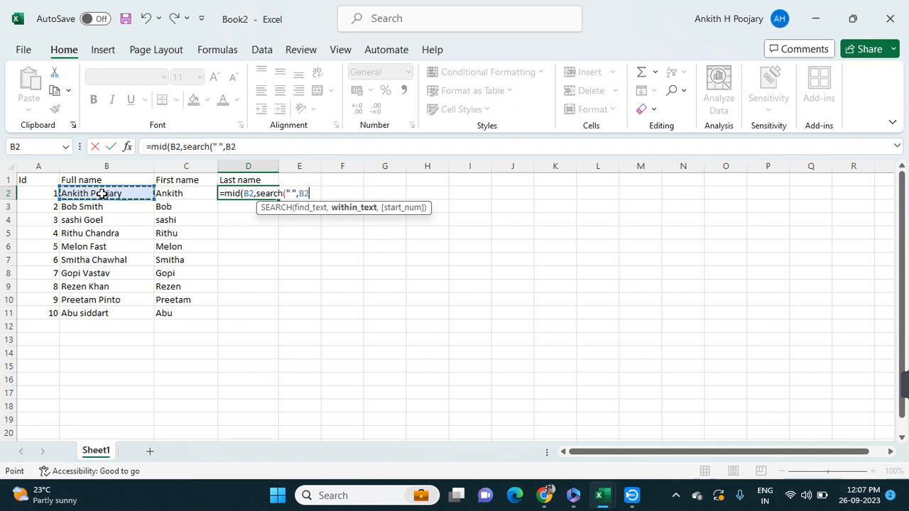
pyautogui.write(',')
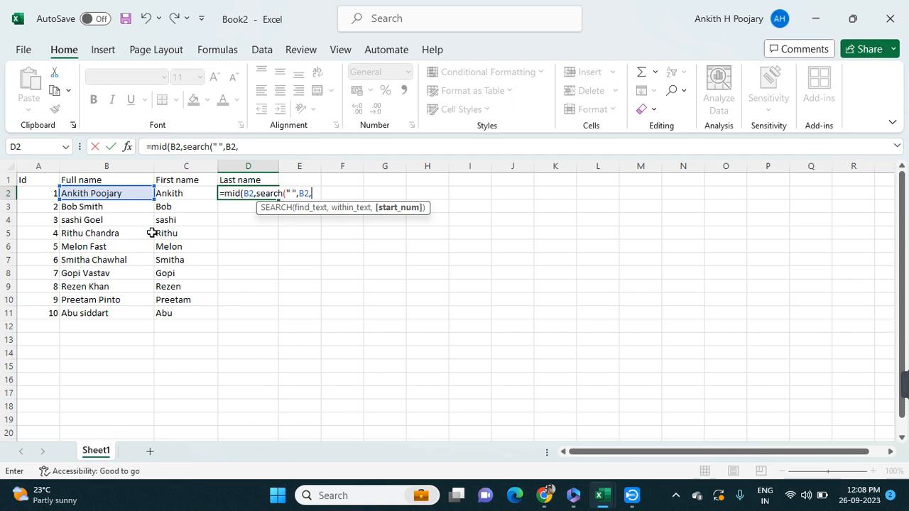
pyautogui.write('count')
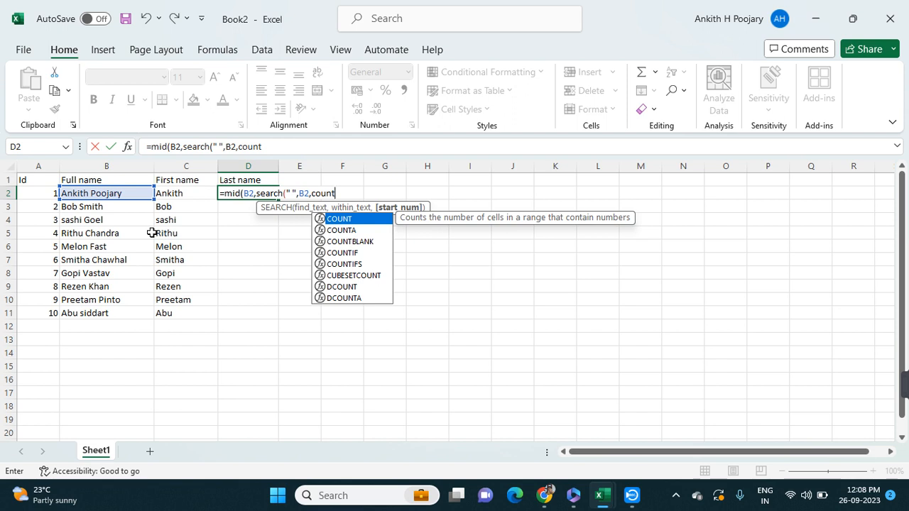
pyautogui.press('BackSpace')
pyautogui.press('BackSpace')
pyautogui.press('BackSpace')
pyautogui.press('BackSpace')
pyautogui.press('BackSpace')
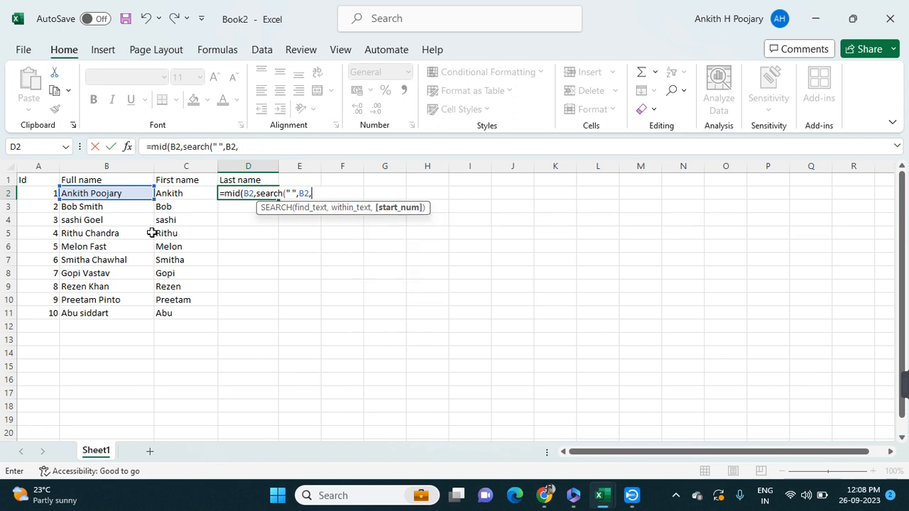
# Add a LEN function on B2 to the formula in D2, close the parentheses and try to enter the formula
pyautogui.write('len')
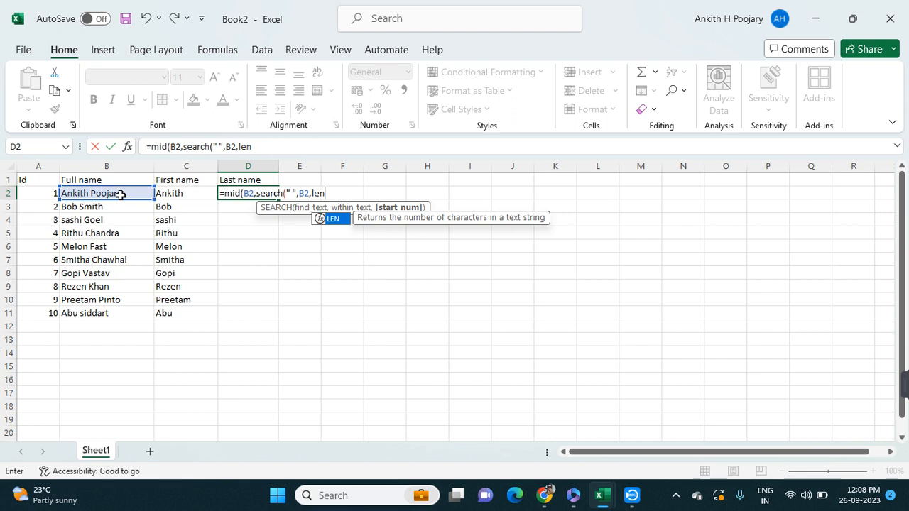
pyautogui.write('(')
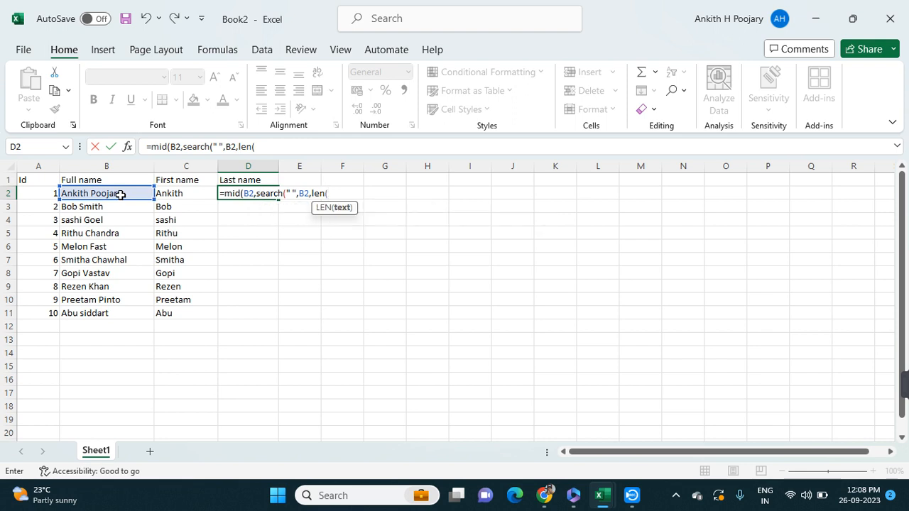
pyautogui.write(')')
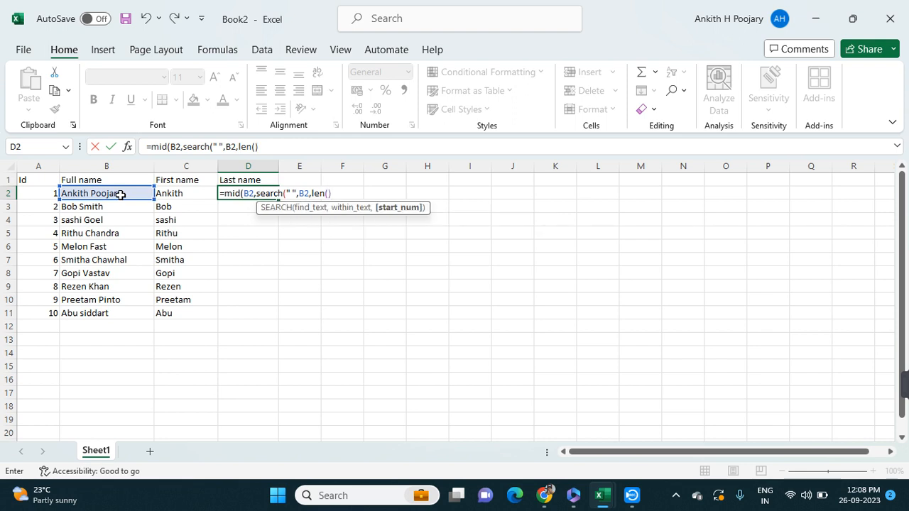
pyautogui.press('BackSpace')
pyautogui.click(121, 194)
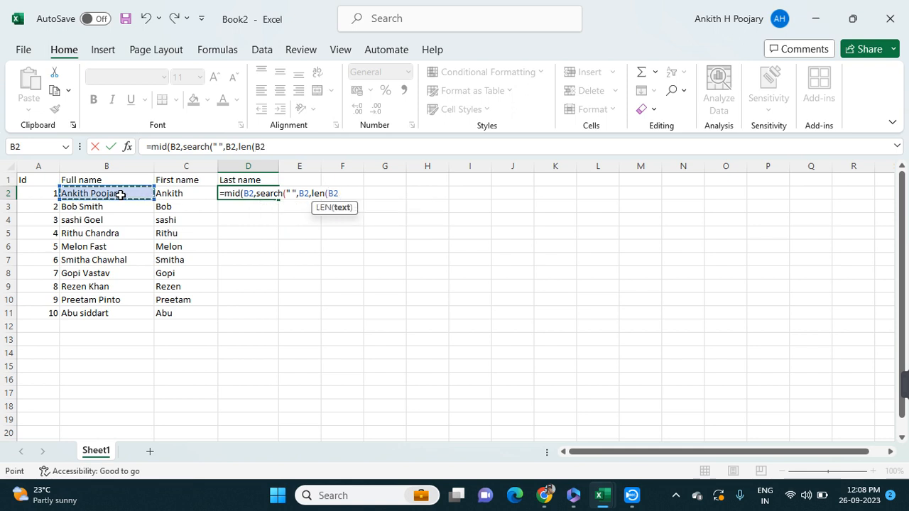
pyautogui.write(')')
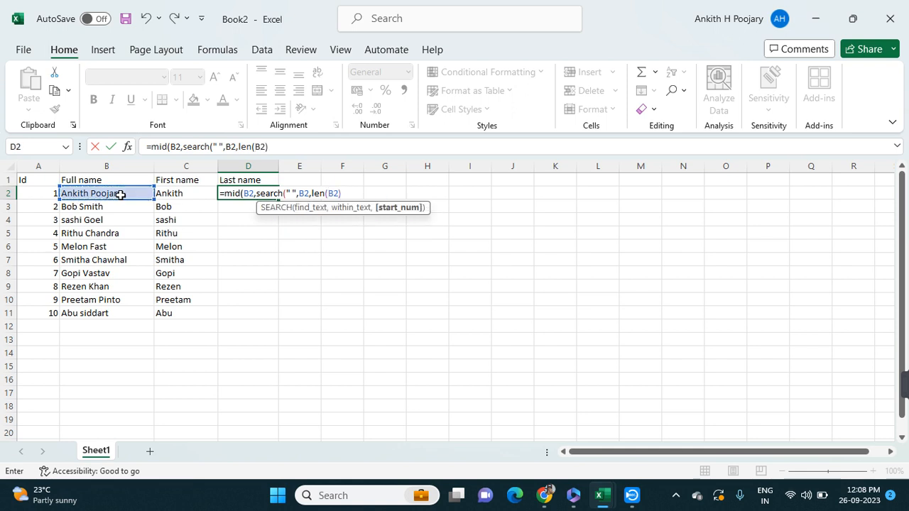
pyautogui.write('))')
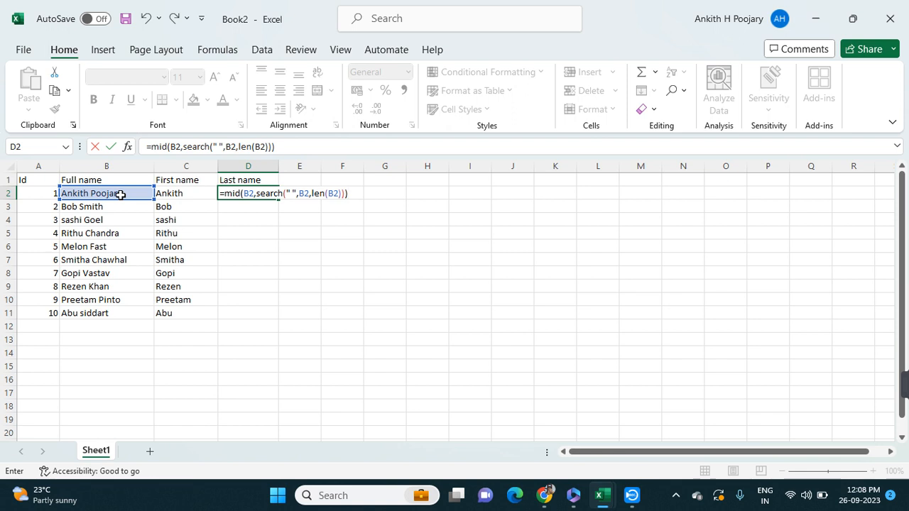
pyautogui.press('Return')
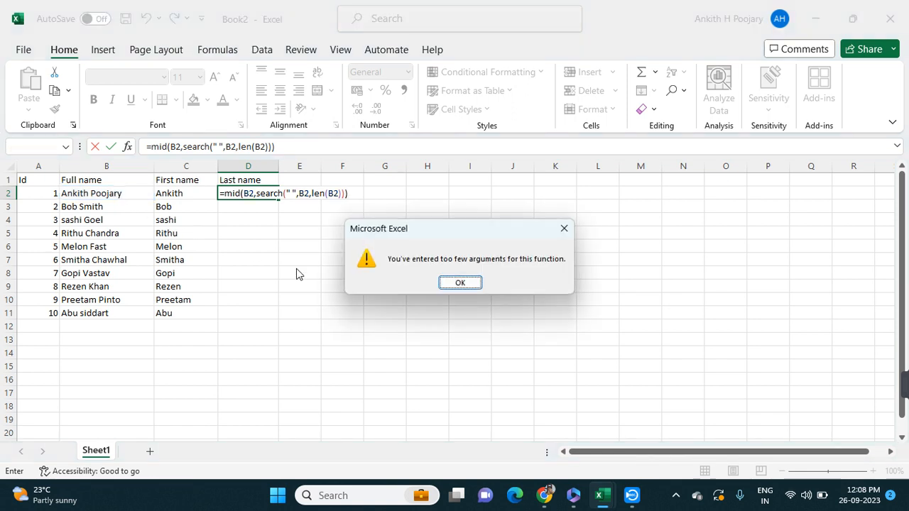
pyautogui.click(460, 283)
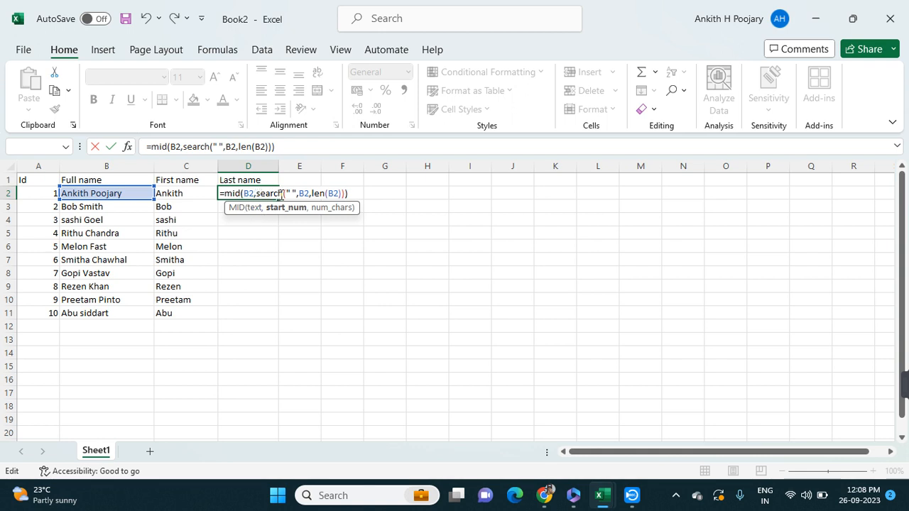
# Correct the parentheses so the D2 formula reads =MID(B2,SEARCH(" ",B2),LEN(B2)), and enter it
pyautogui.click(342, 193)
pyautogui.press('Right')
pyautogui.press('BackSpace')
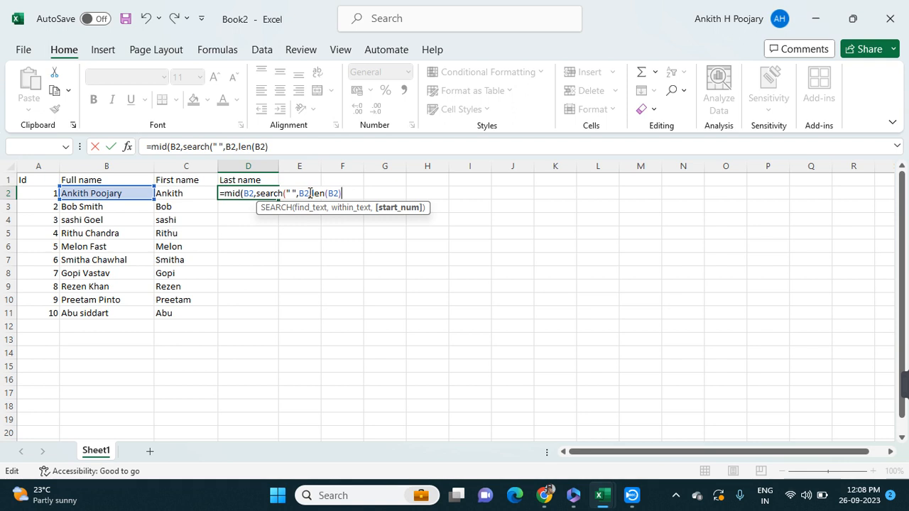
pyautogui.click(310, 193)
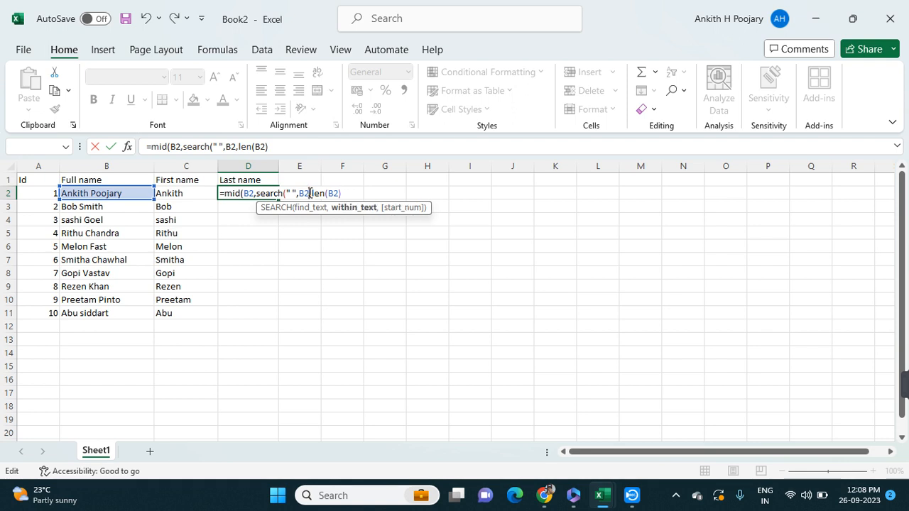
pyautogui.write(')')
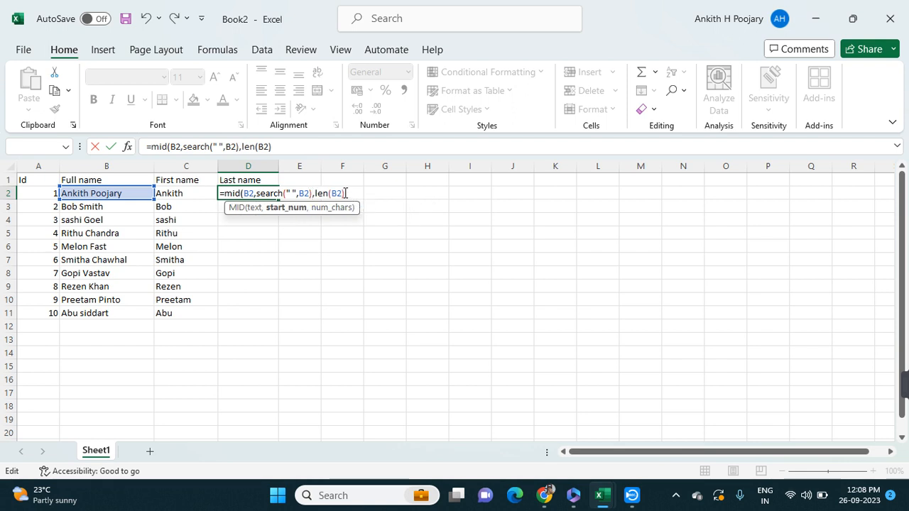
pyautogui.click(345, 193)
pyautogui.write(')')
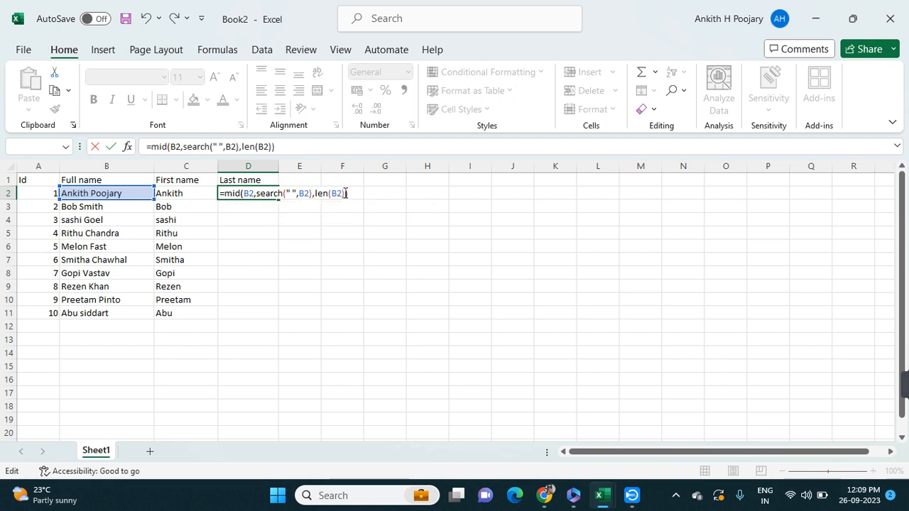
pyautogui.press('Return')
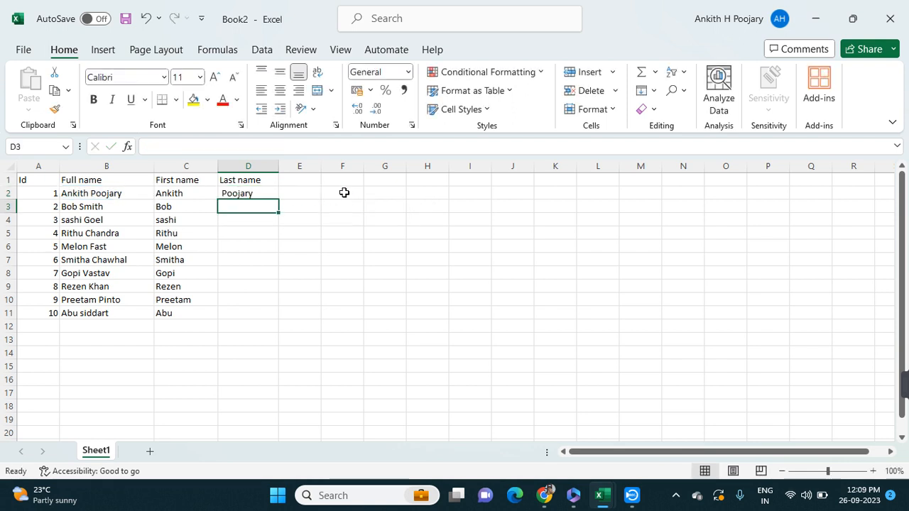
# Fill the D2 formula down the Last name column to D11
pyautogui.click(243, 193)
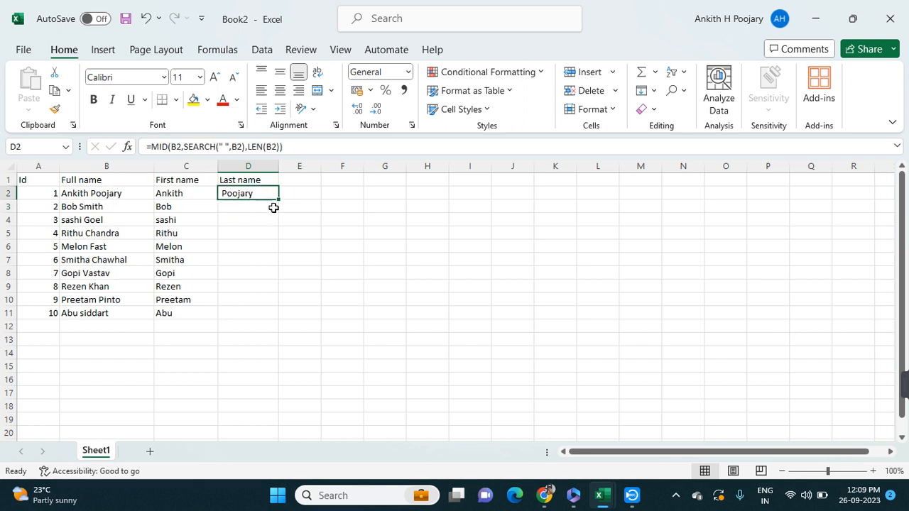
pyautogui.doubleClick(277, 200)
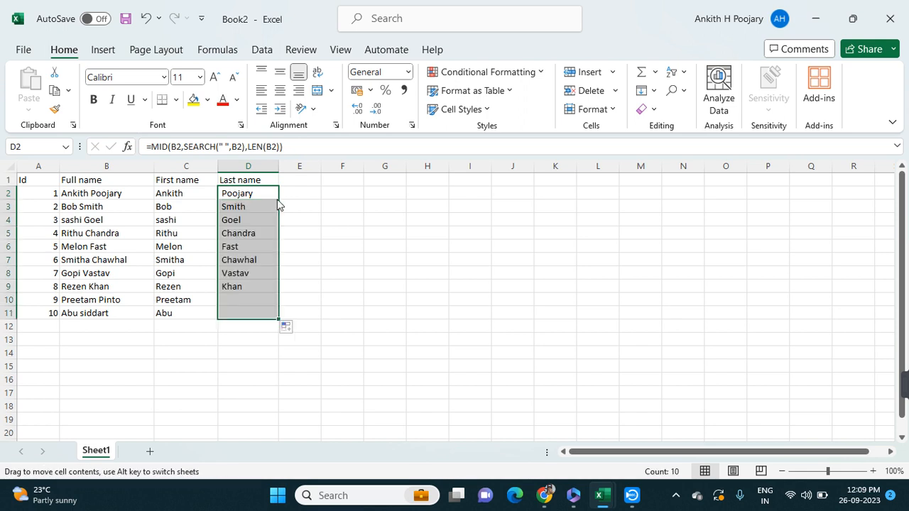
pyautogui.click(298, 207)
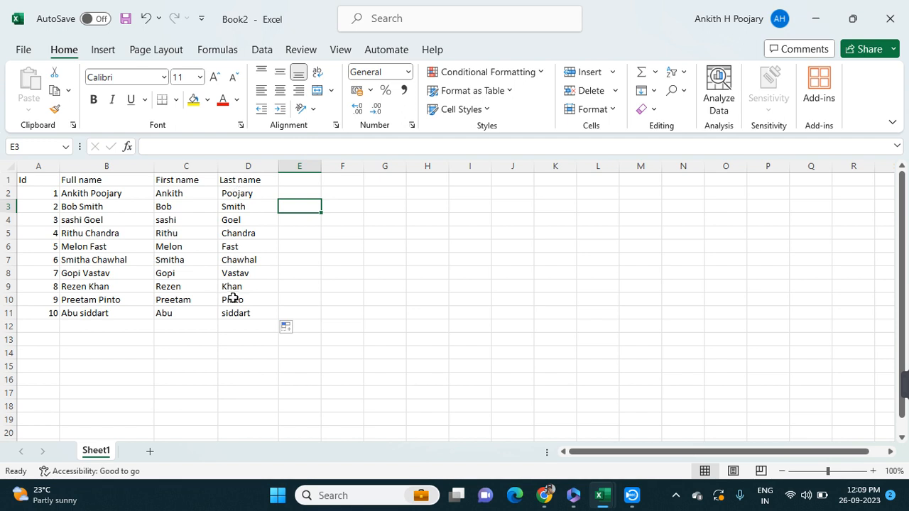
pyautogui.doubleClick(196, 193)
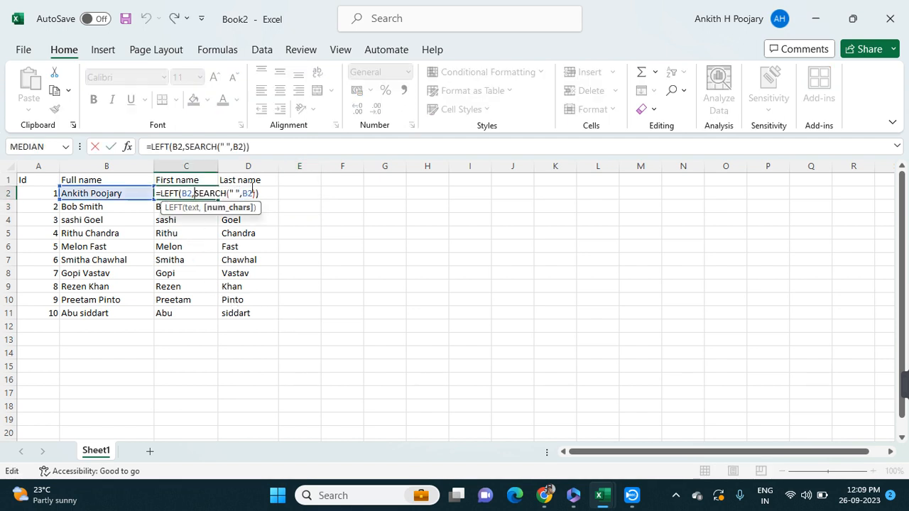
pyautogui.click(259, 219)
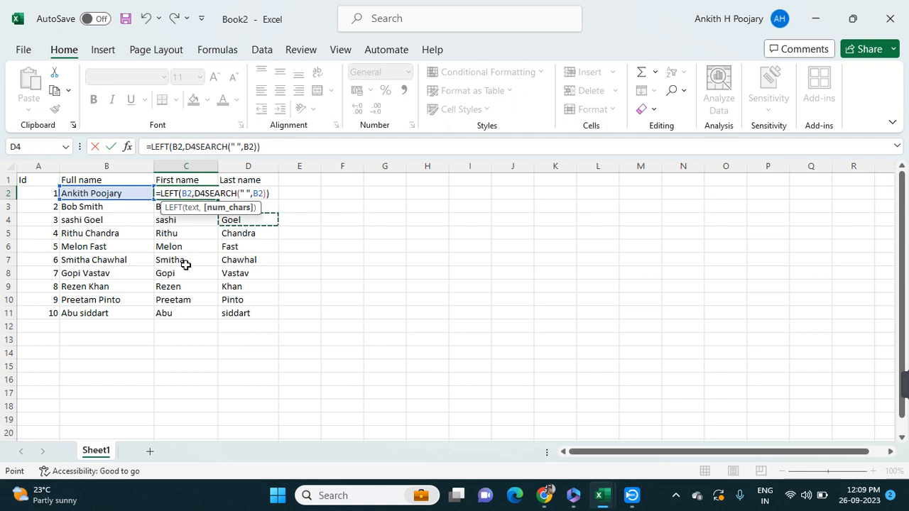
pyautogui.hotkey('ctrl', 'z')
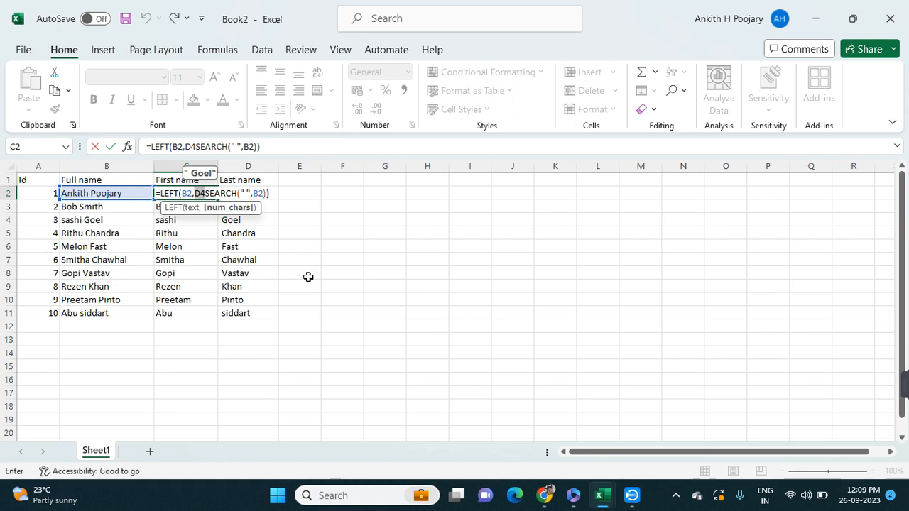
pyautogui.click(351, 260)
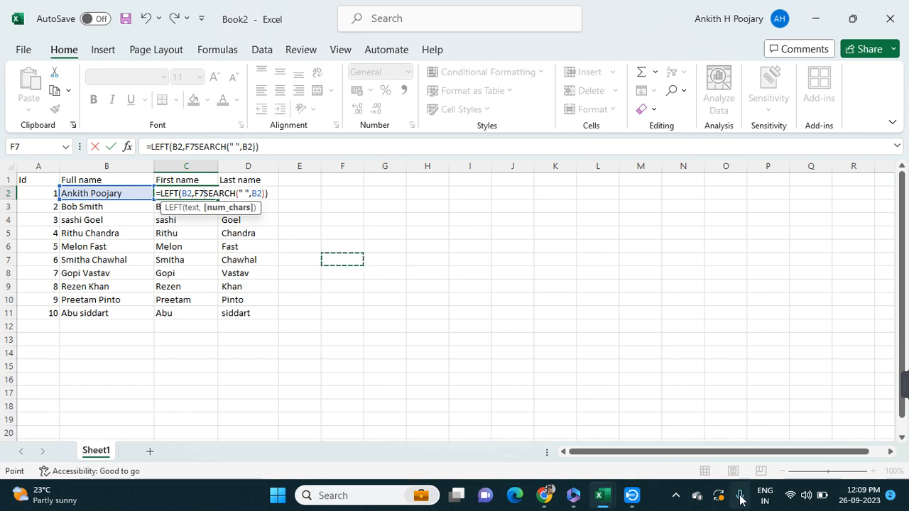
# Switch to Capture Screen Recorder, play the Rec 0005.avi capture, close the player and return to the workbook
pyautogui.click(676, 495)
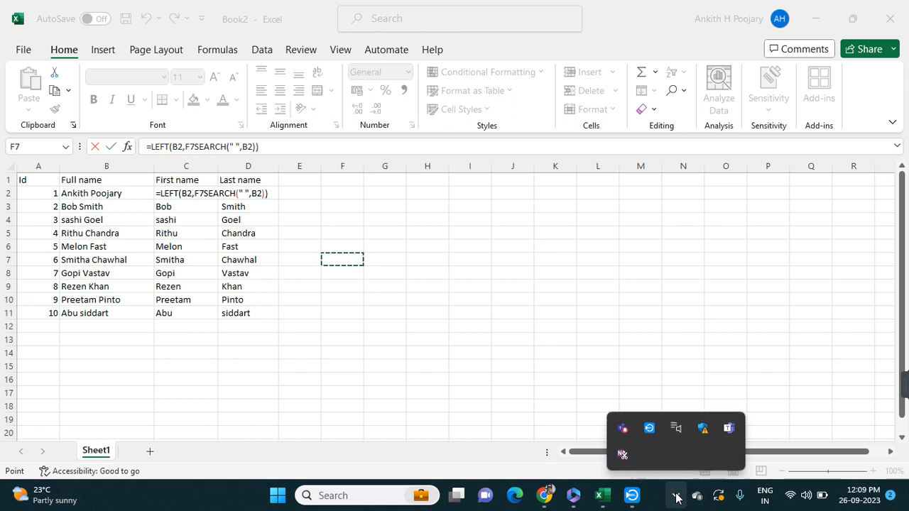
pyautogui.click(648, 429)
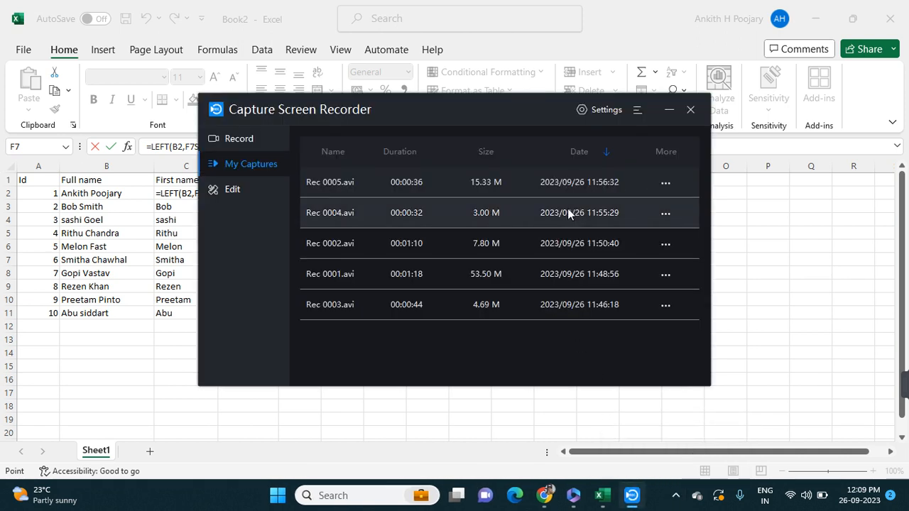
pyautogui.click(666, 186)
pyautogui.click(683, 206)
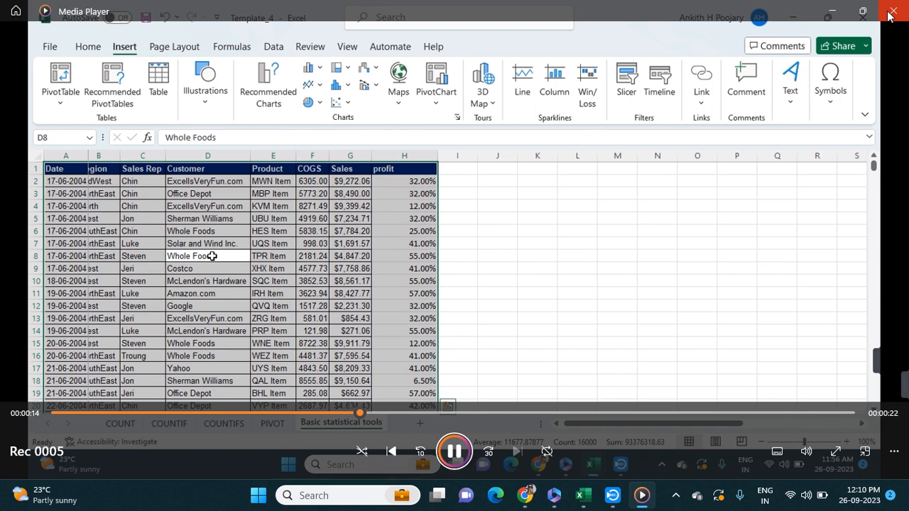
pyautogui.click(892, 13)
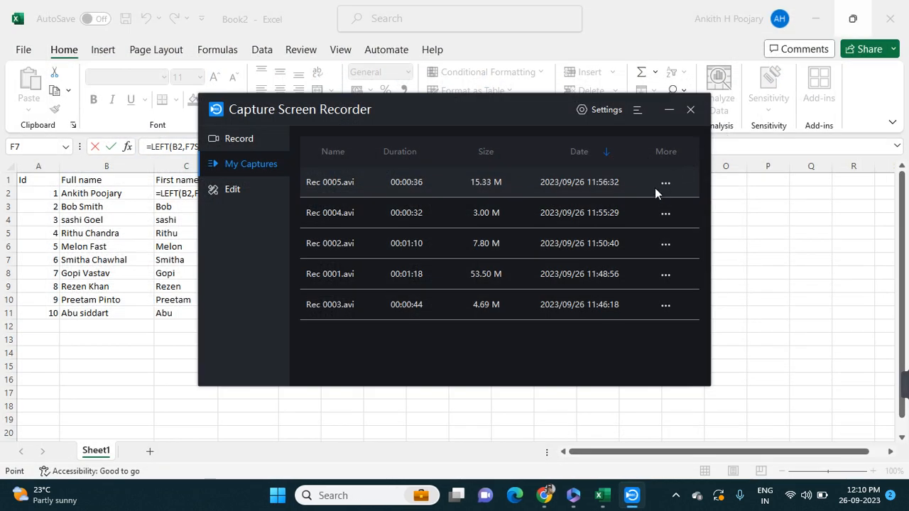
pyautogui.click(695, 108)
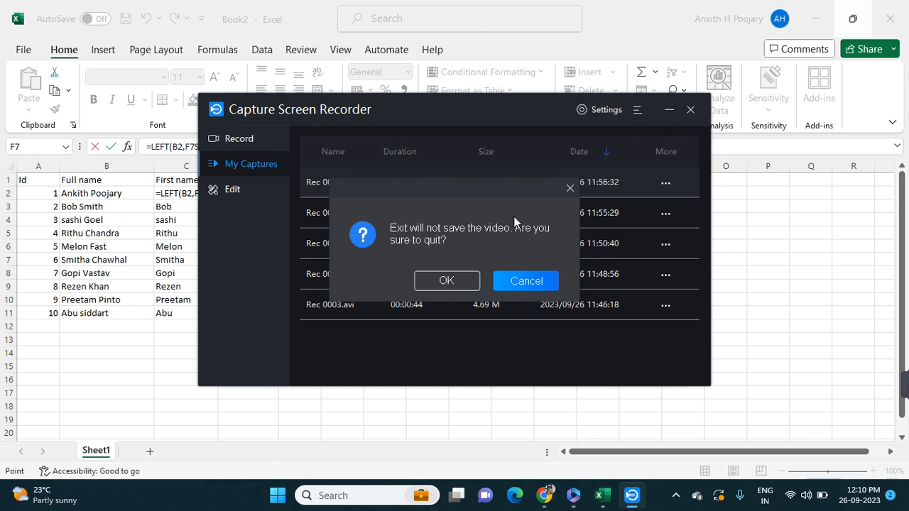
pyautogui.click(525, 281)
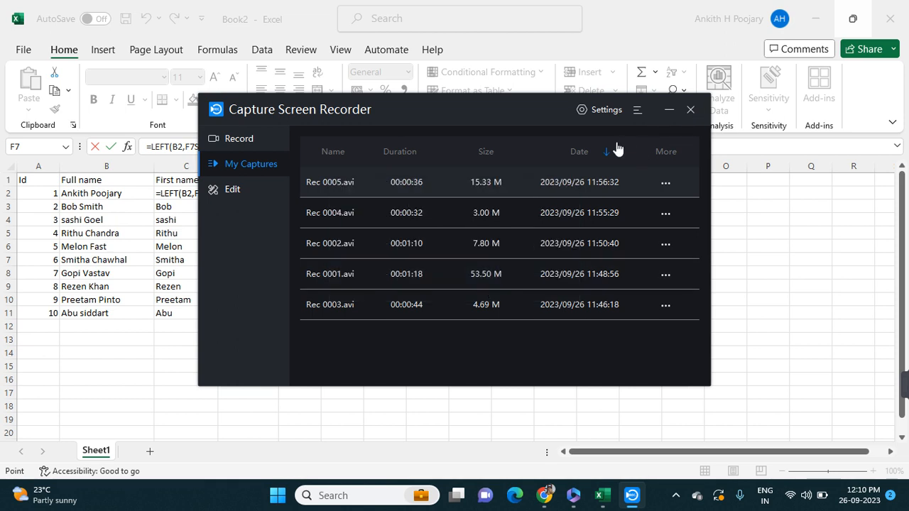
pyautogui.click(668, 111)
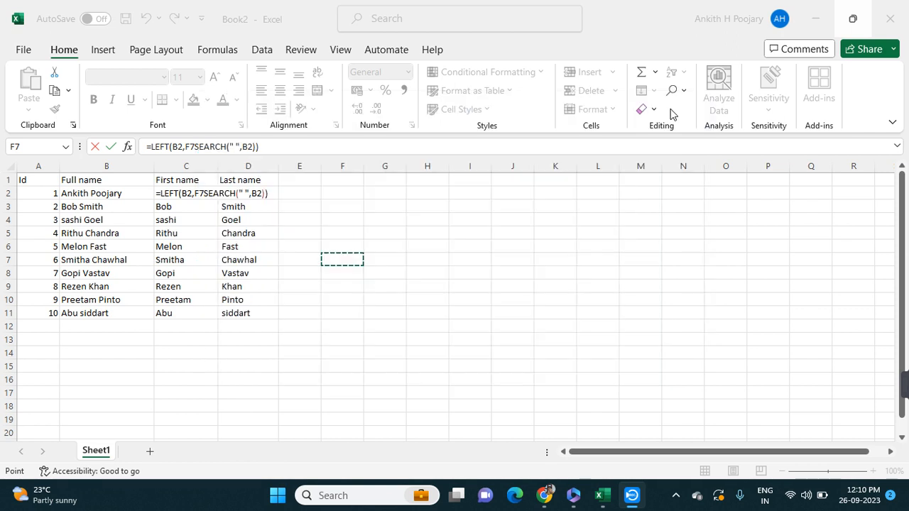
# Leave the formula edit in C2 and clear the First name and Last name results in C2:D11
pyautogui.click(157, 193)
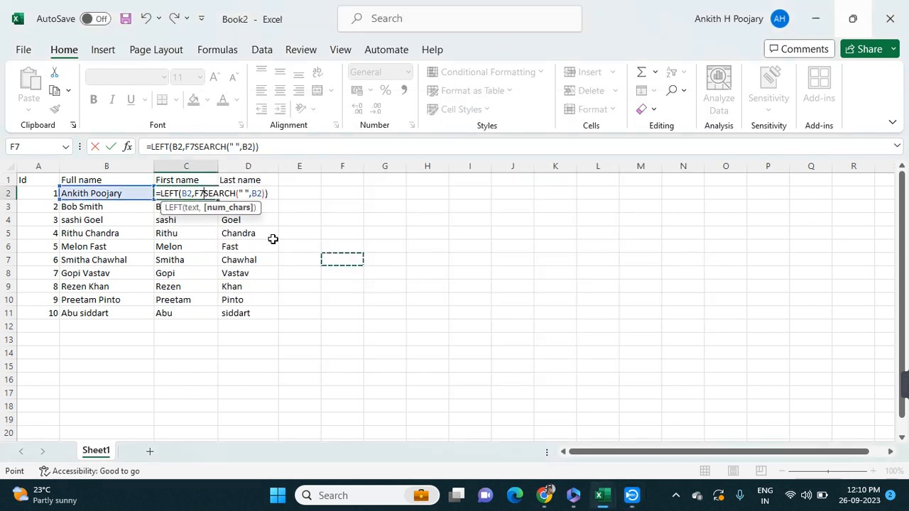
pyautogui.click(294, 242)
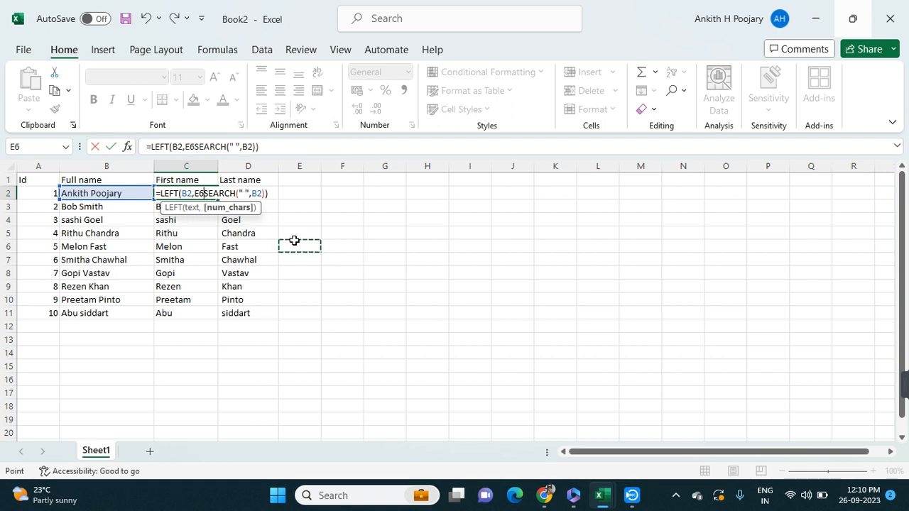
pyautogui.moveTo(269, 193); pyautogui.dragTo(313, 220)
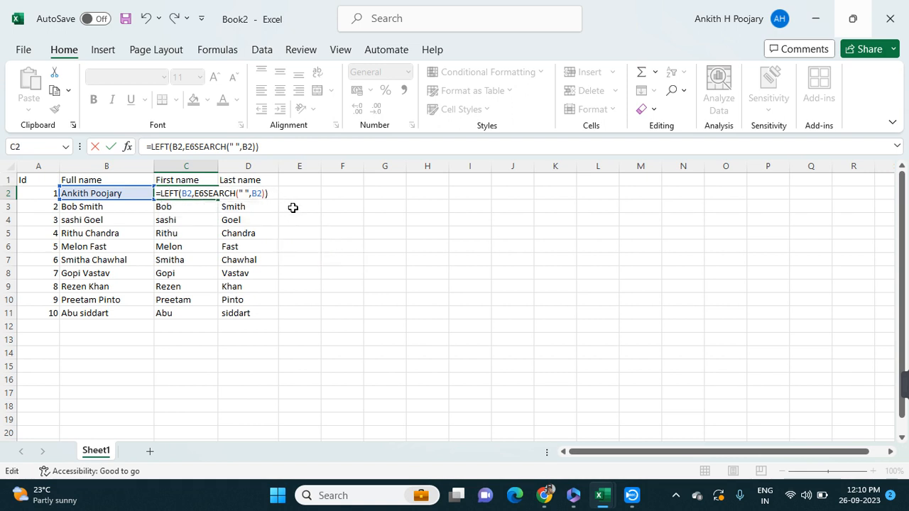
pyautogui.press('Return')
pyautogui.moveTo(173, 191); pyautogui.dragTo(257, 319)
pyautogui.press('Delete')
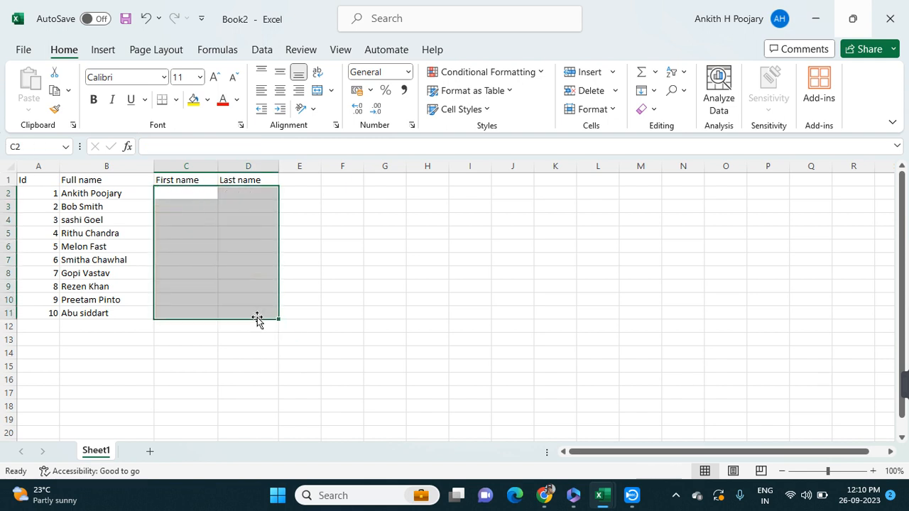
# Fill the entire header row 1 with yellow
pyautogui.click(16, 181)
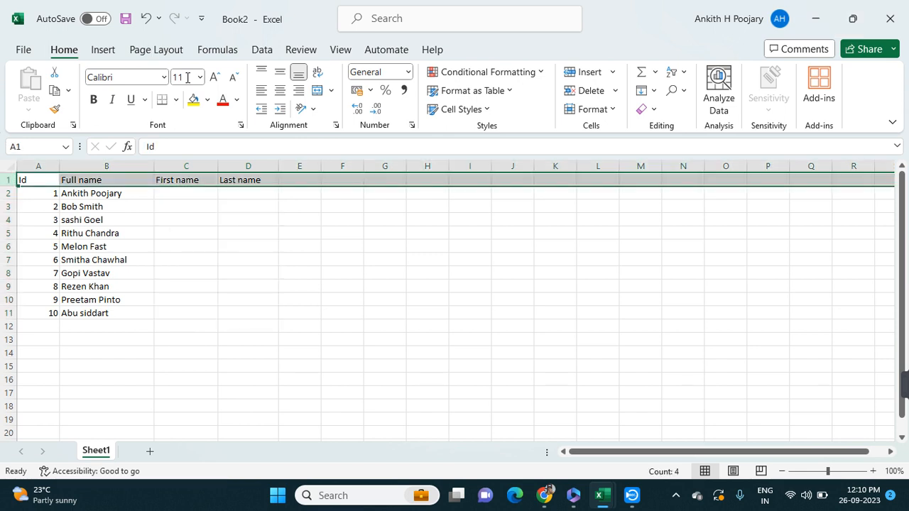
pyautogui.click(190, 103)
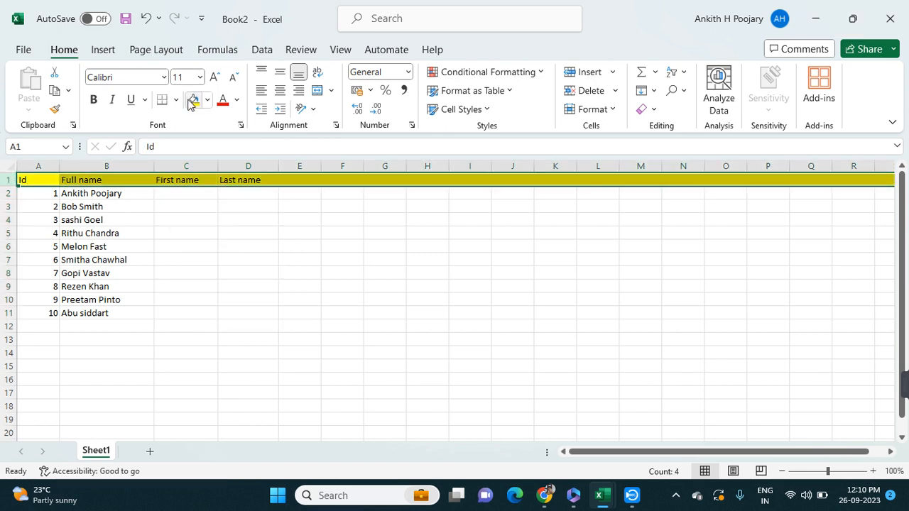
pyautogui.click(227, 228)
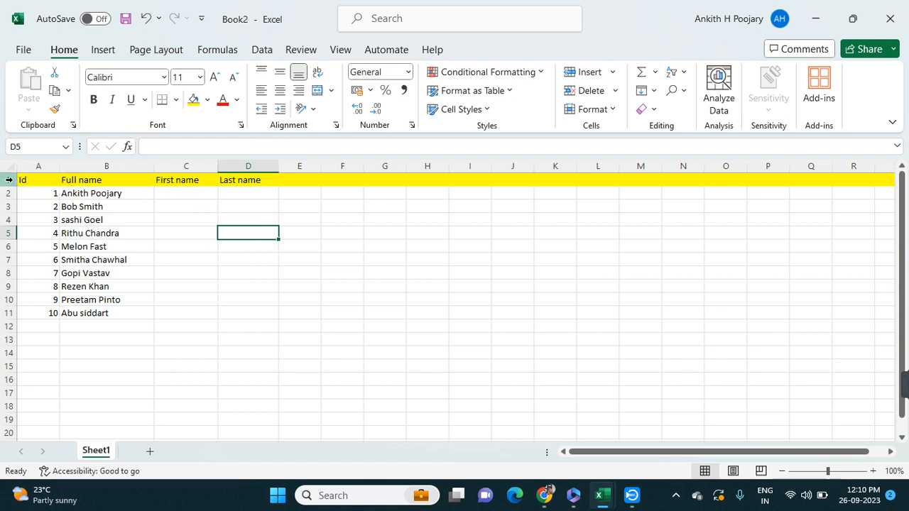
# Make the entire header row 1 bold and increase its font size to 14
pyautogui.click(12, 181)
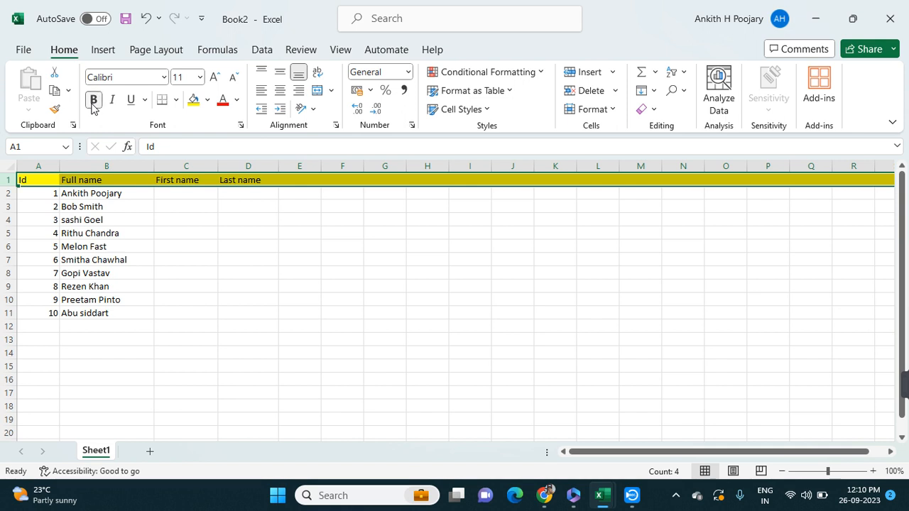
pyautogui.click(93, 100)
pyautogui.click(215, 77)
pyautogui.click(214, 76)
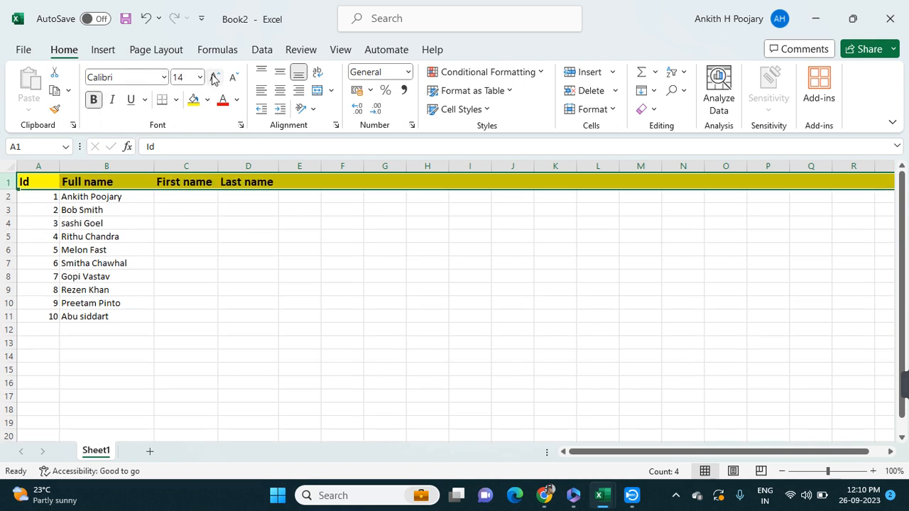
pyautogui.click(179, 201)
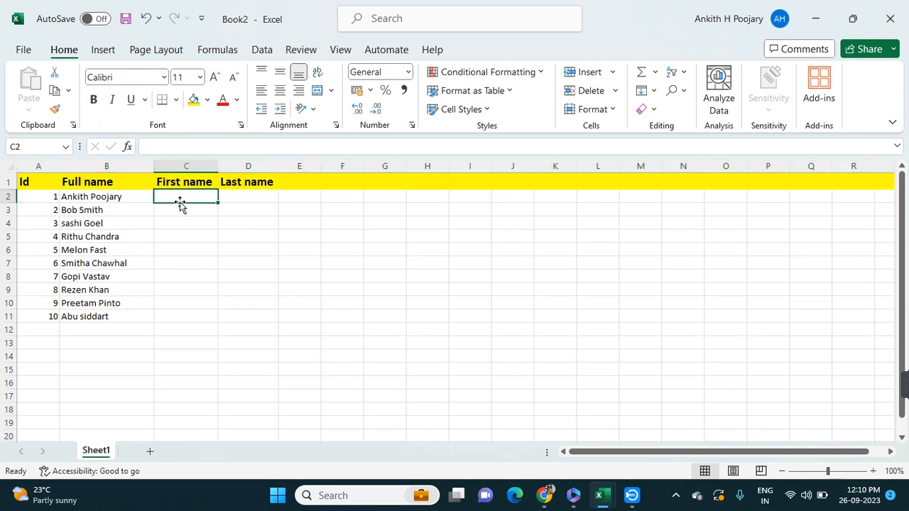
# Change the fill of the entire header row 1 to light orange
pyautogui.click(8, 183)
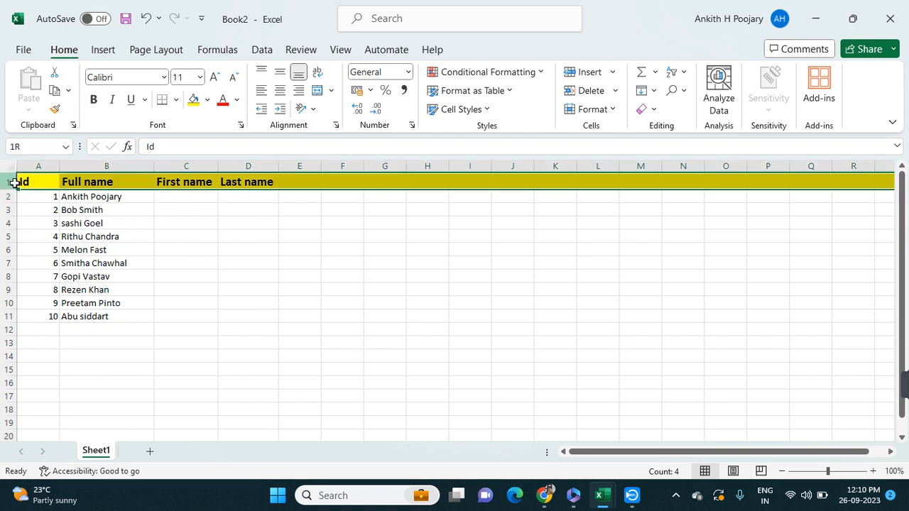
pyautogui.click(207, 100)
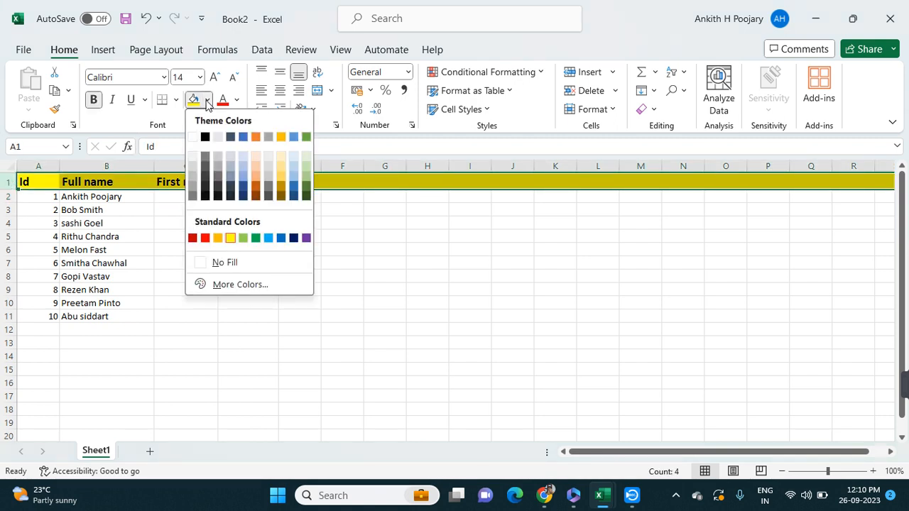
pyautogui.click(255, 166)
pyautogui.click(266, 240)
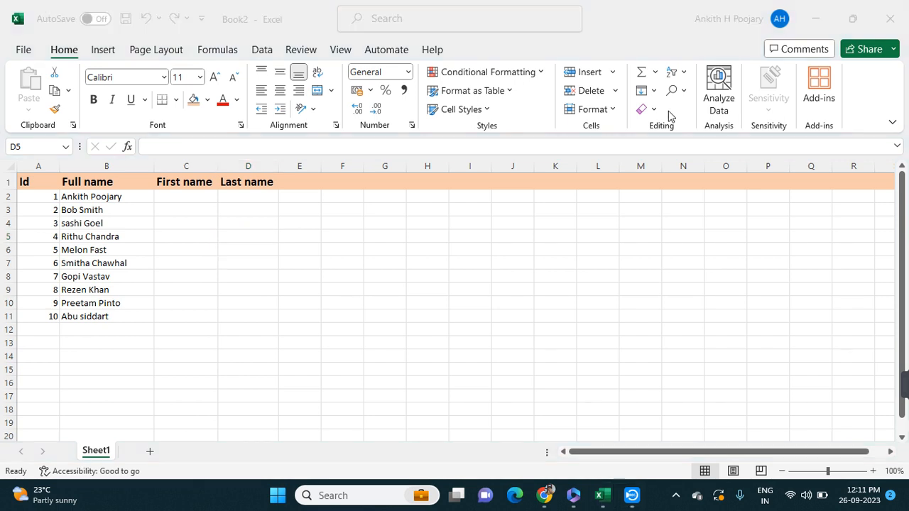
# Switch to Capture Screen Recorder and bring up its recording controls
pyautogui.click(632, 495)
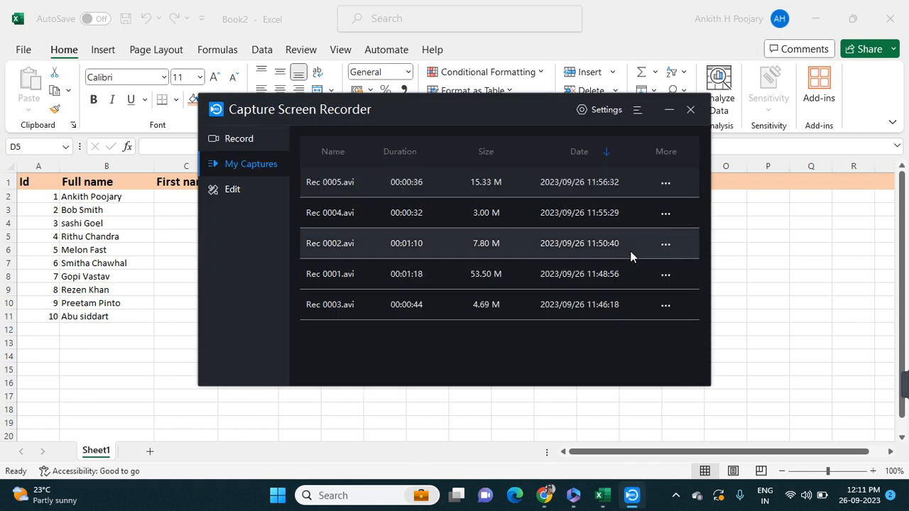
pyautogui.click(242, 140)
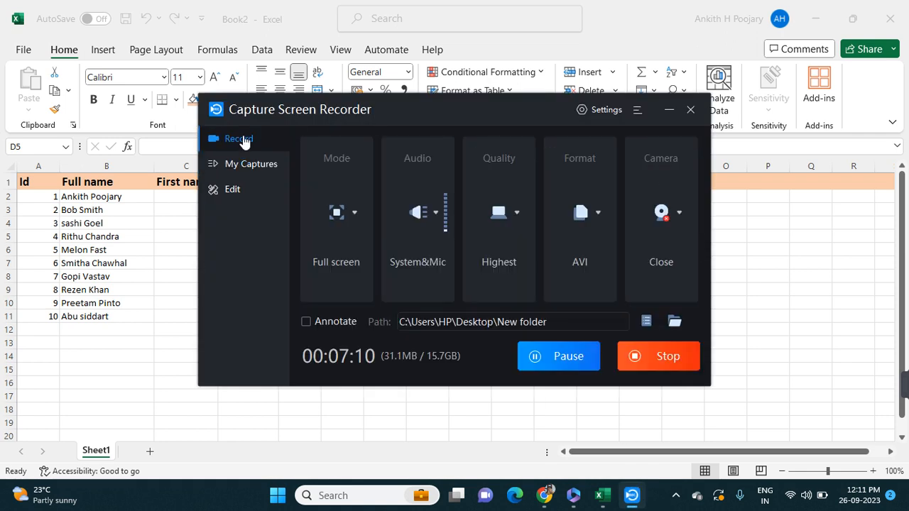
pyautogui.click(667, 108)
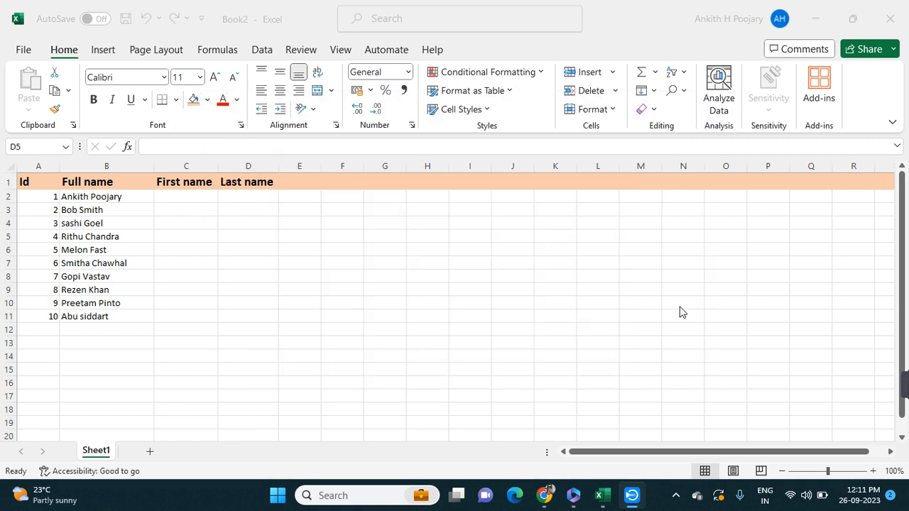
pyautogui.click(632, 496)
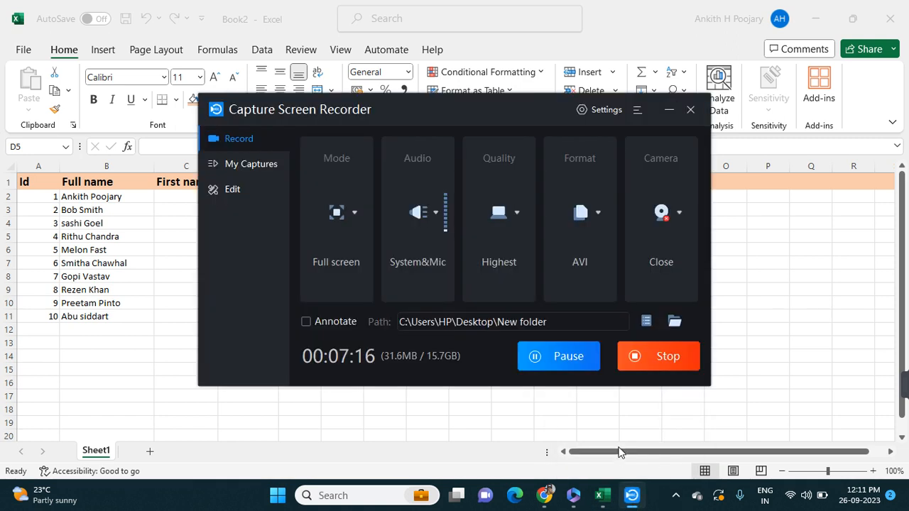